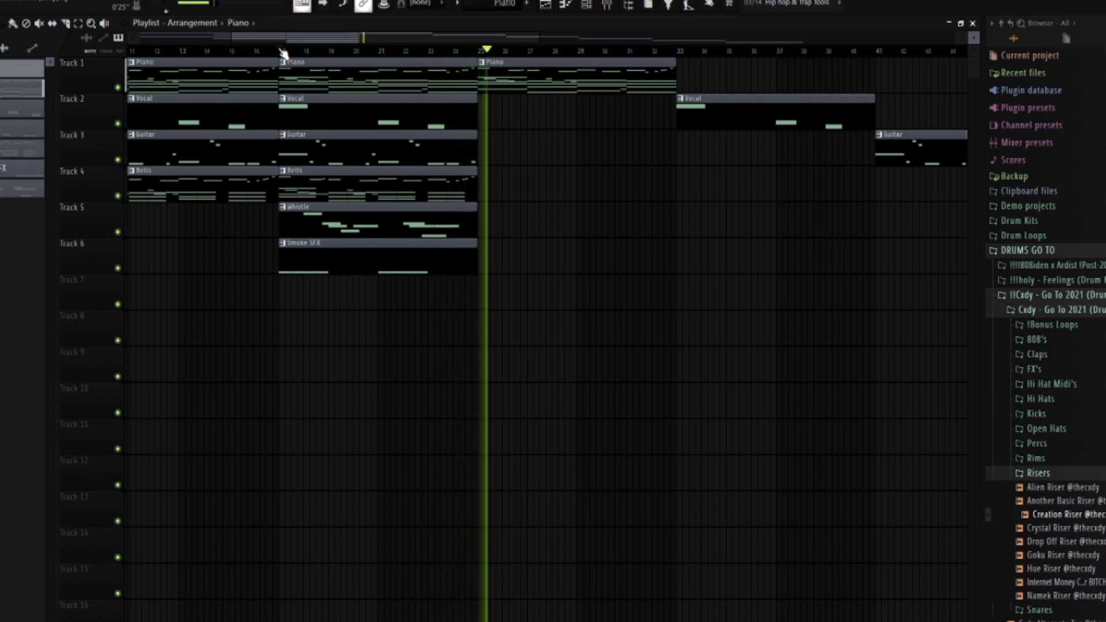
# - Open the Piano pattern from the playlist in the piano roll and play it back
pyautogui.press('space')
pyautogui.scroll(-3, 599, 78)
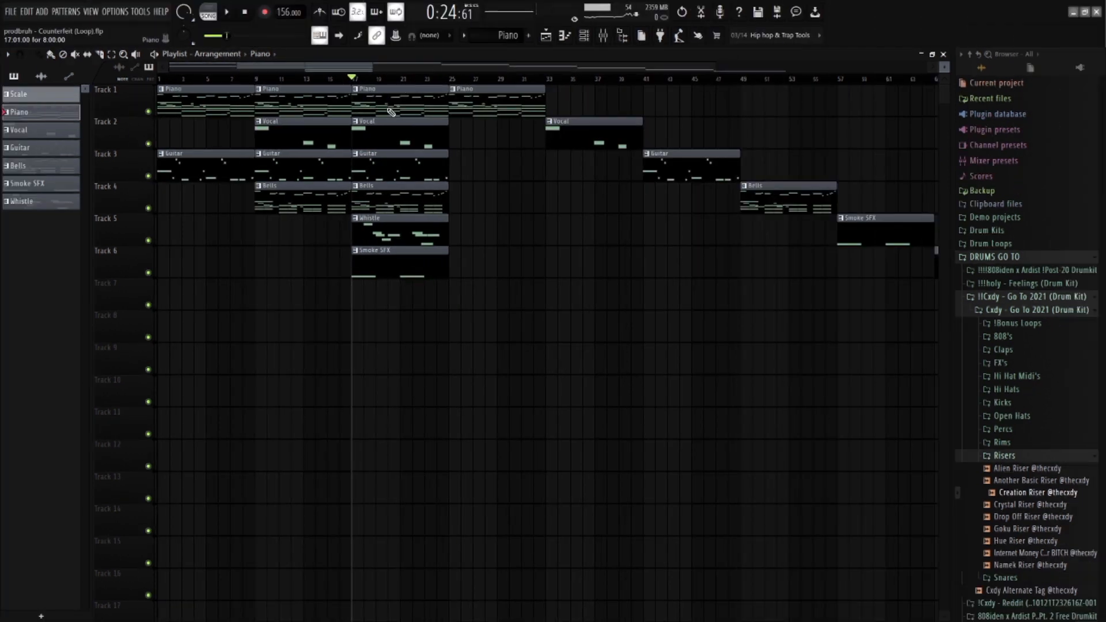
pyautogui.doubleClick(391, 111)
pyautogui.press('space')
pyautogui.scroll(3, 288, 172)
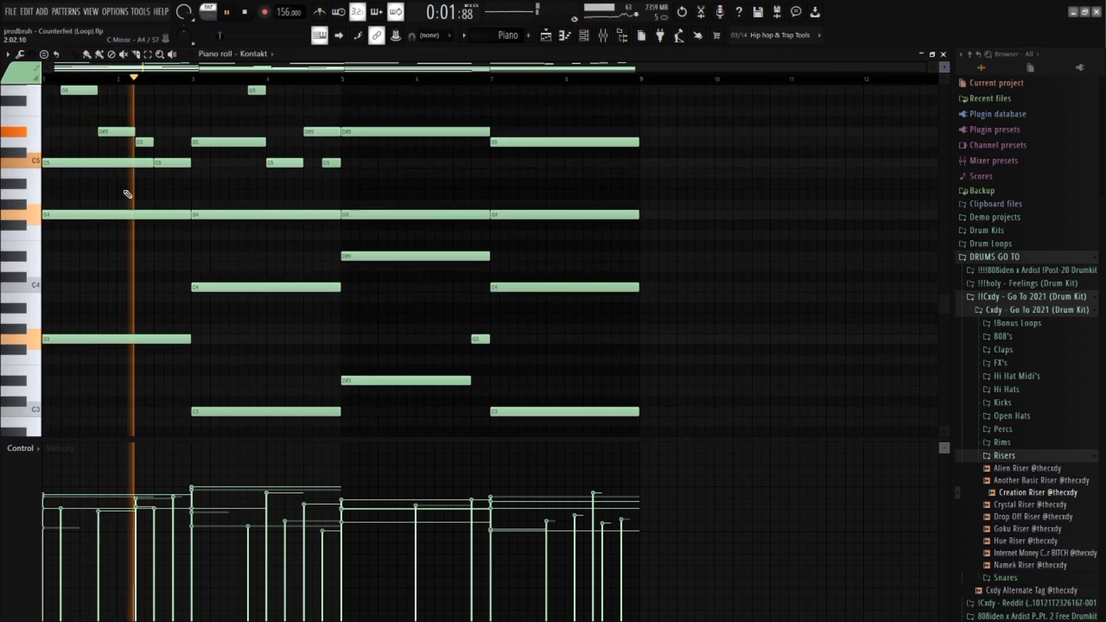
# - Duplicate the G4, C4, D#4 and C4 chord notes of the Piano pattern one octave lower
pyautogui.scroll(-4, 205, 299)
pyautogui.moveTo(87, 173); pyautogui.dragTo(154, 145)
pyautogui.moveTo(258, 216); pyautogui.dragTo(283, 242)
pyautogui.moveTo(399, 189); pyautogui.dragTo(427, 218)
pyautogui.moveTo(507, 215); pyautogui.dragTo(533, 242)
pyautogui.hotkey('ctrl', 'c')
pyautogui.hotkey('ctrl', 'v')
pyautogui.hotkey('ctrl', 'Down')
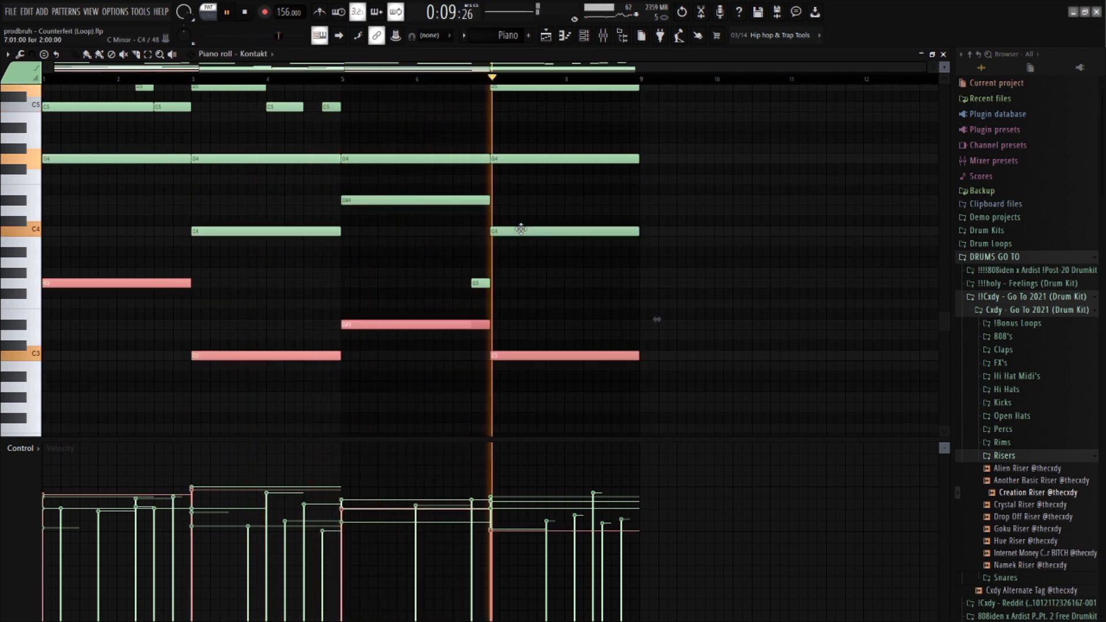
# - Review the high melody and the counter-melody notes above the chords in the Piano pattern
pyautogui.scroll(20, 408, 213)
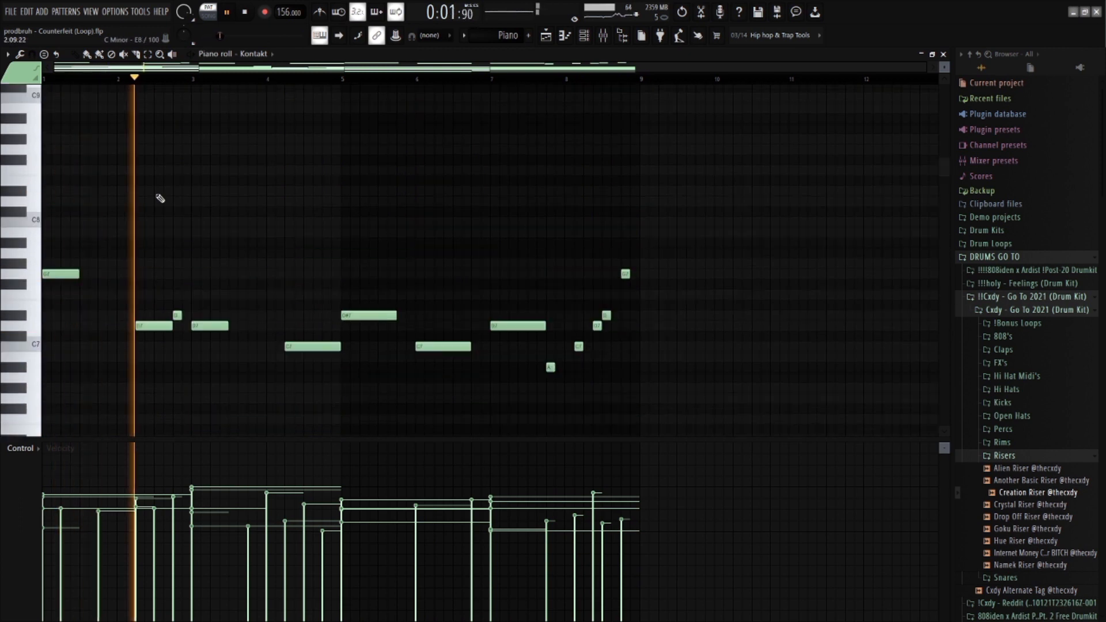
pyautogui.scroll(-10, 173, 322)
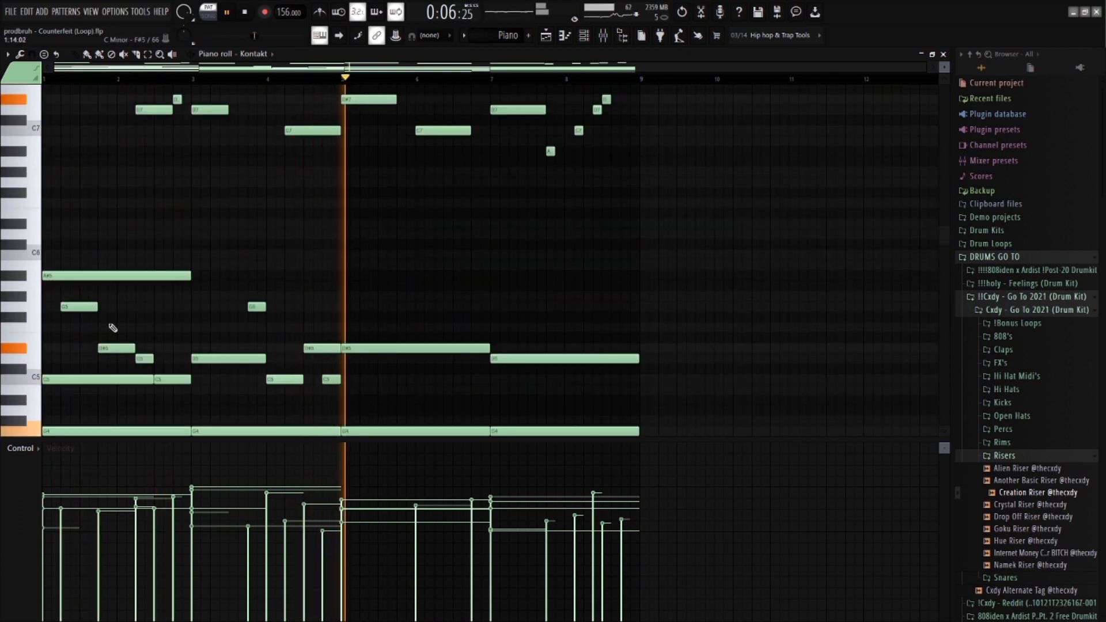
pyautogui.scroll(-6, 274, 343)
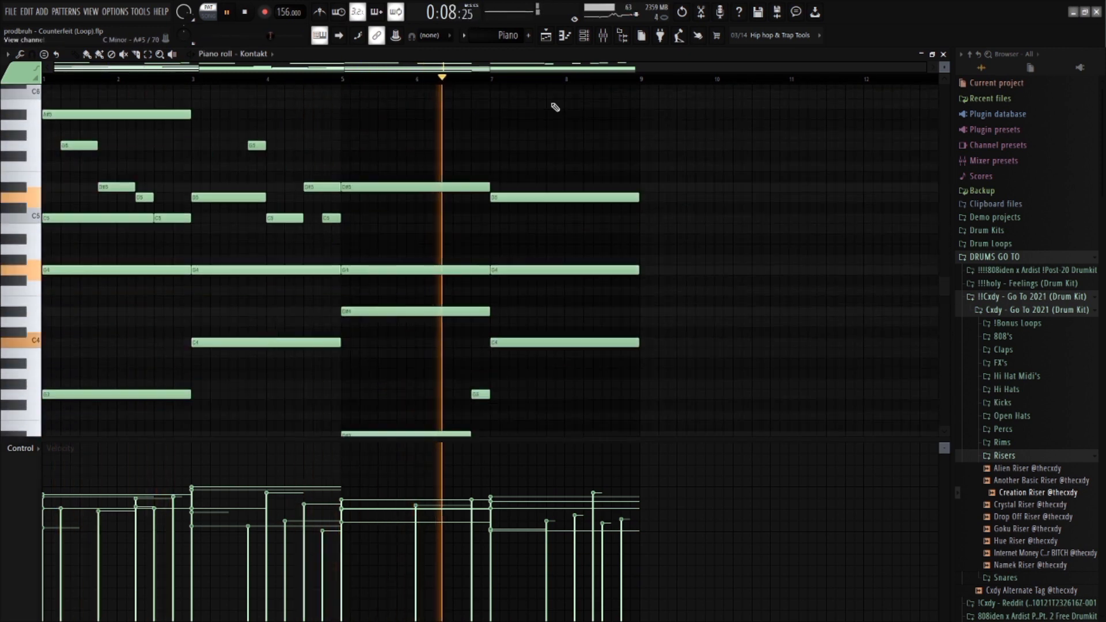
# - Audition iZotope Vinyl on the Piano mixer track with warp depth at 100%, restore the depth and close the plugin
pyautogui.press('F9')
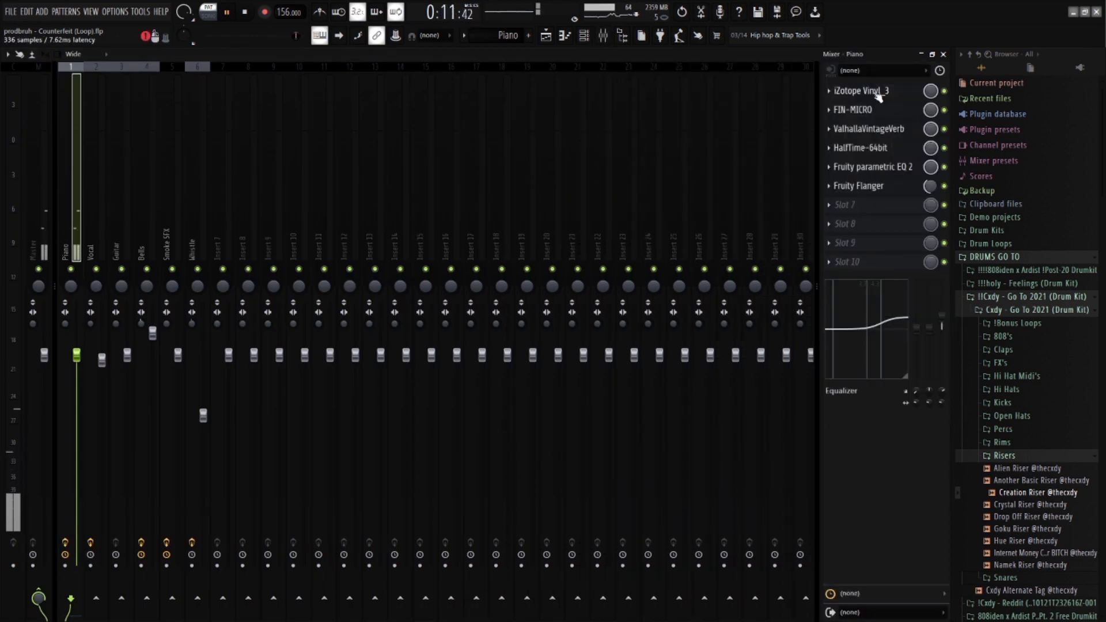
pyautogui.click(861, 91)
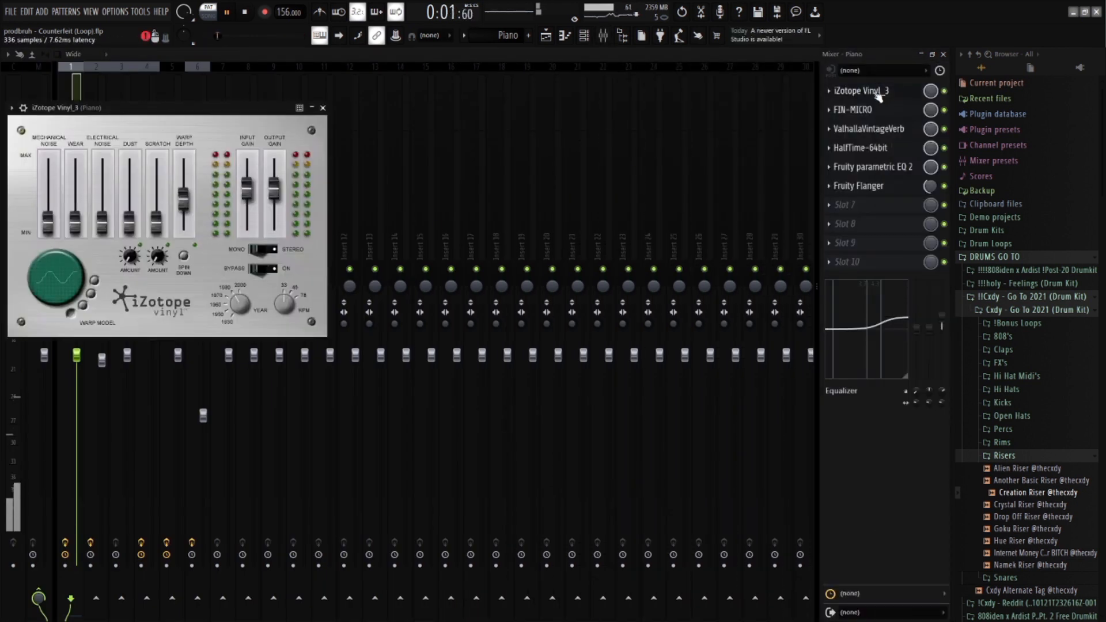
pyautogui.moveTo(183, 199); pyautogui.dragTo(186, 168)
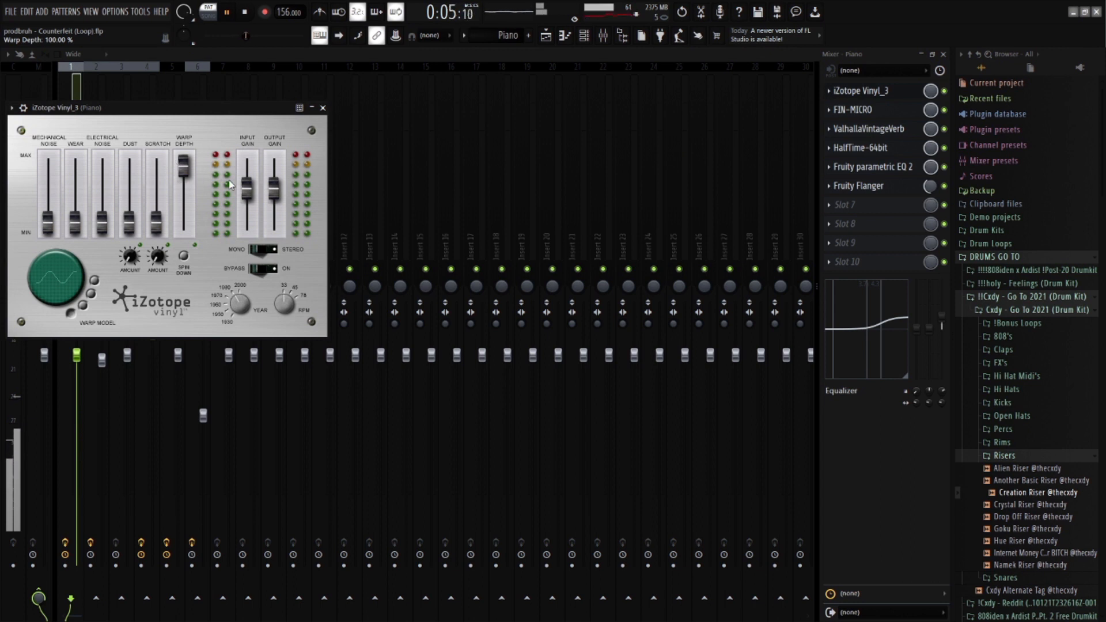
pyautogui.moveTo(183, 167); pyautogui.dragTo(183, 198)
pyautogui.moveTo(240, 303); pyautogui.dragTo(240, 338)
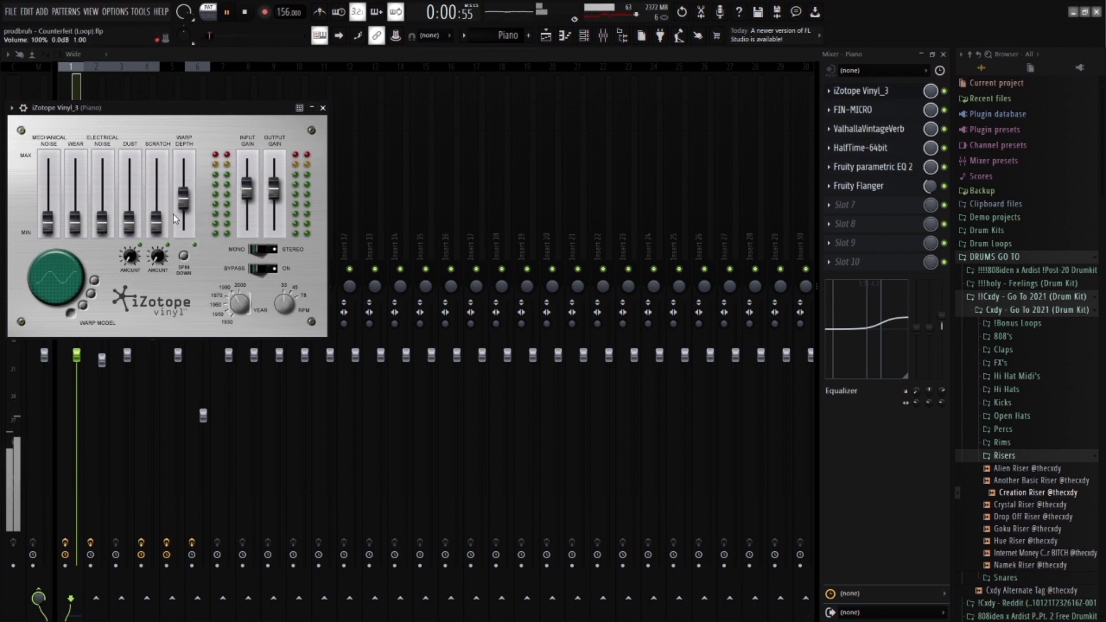
pyautogui.click(322, 108)
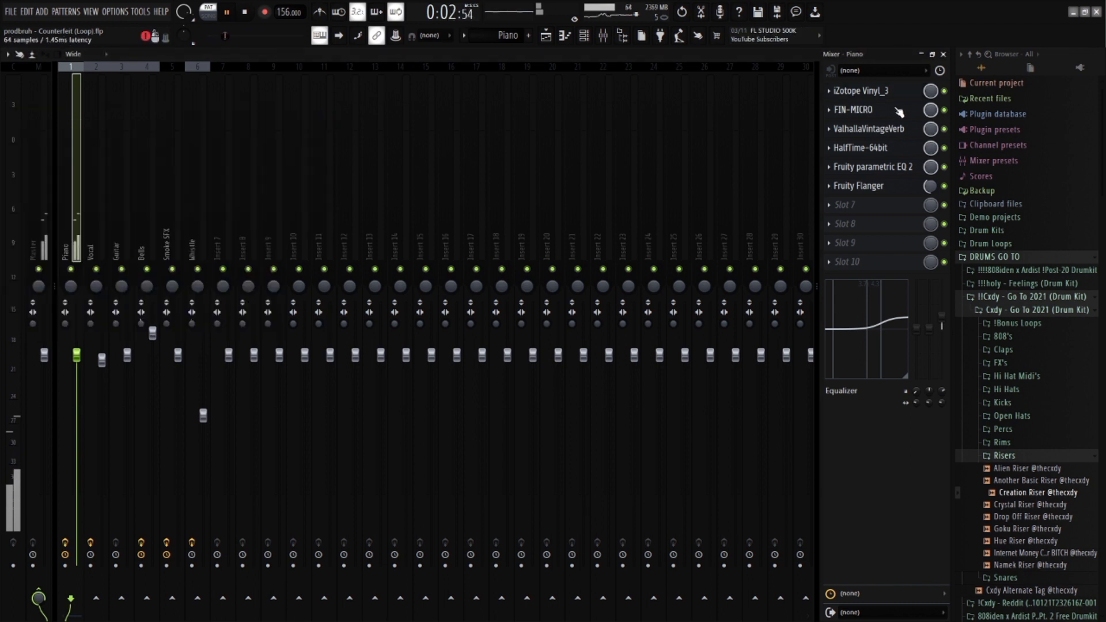
# - Inspect the FIN-MICRO and ValhallaVintageVerb settings on the Piano mixer track, and bring up the Vocal pattern
pyautogui.click(847, 110)
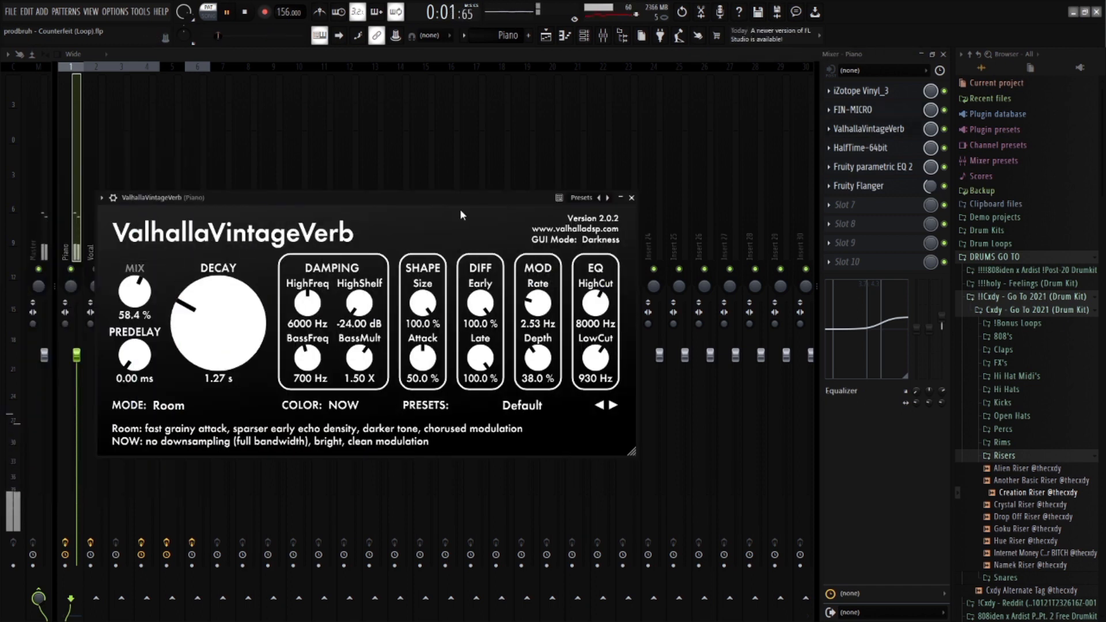
pyautogui.click(631, 198)
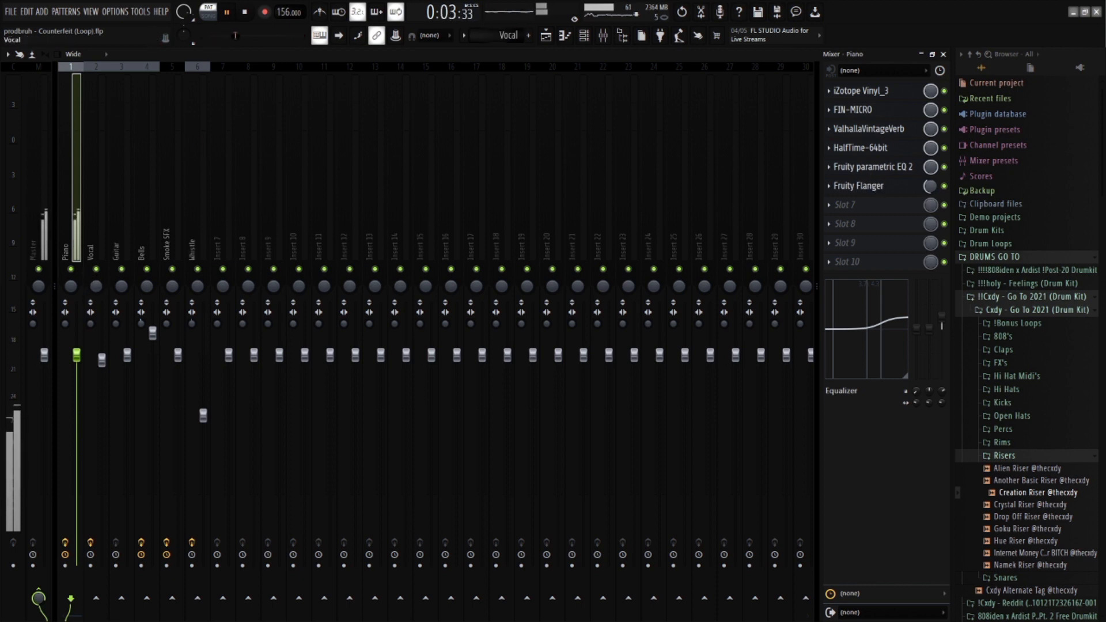
pyautogui.click(583, 35)
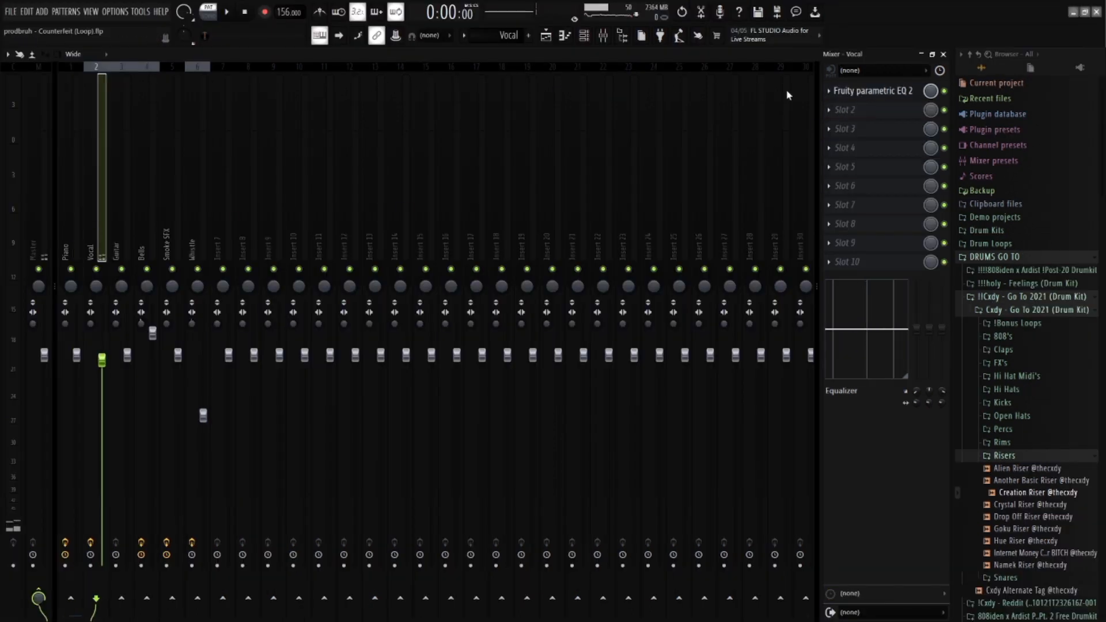
# - Play the Guitar pattern with the Ample Guitar channel selected in the channel rack, and select the Guitar mixer track
pyautogui.press('F6')
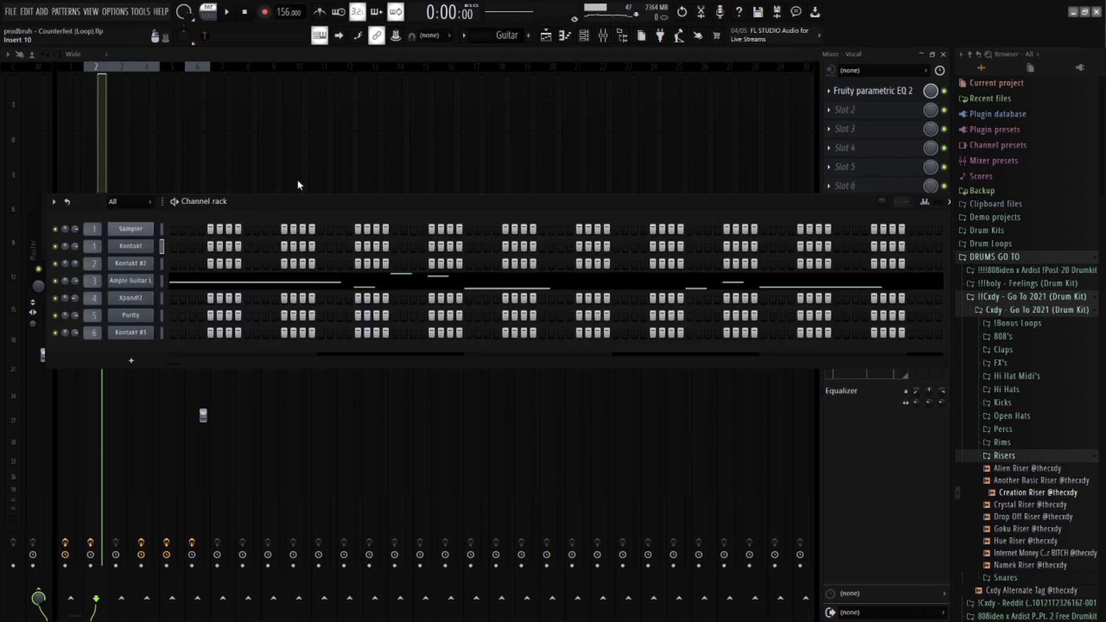
pyautogui.doubleClick(160, 282)
pyautogui.press('space')
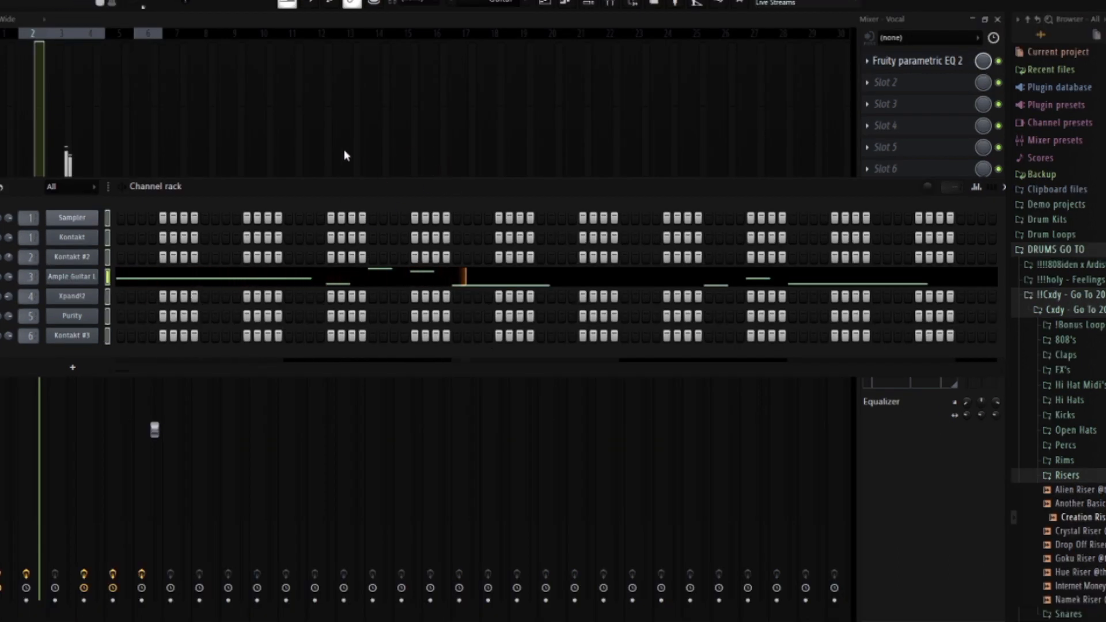
pyautogui.click(69, 153)
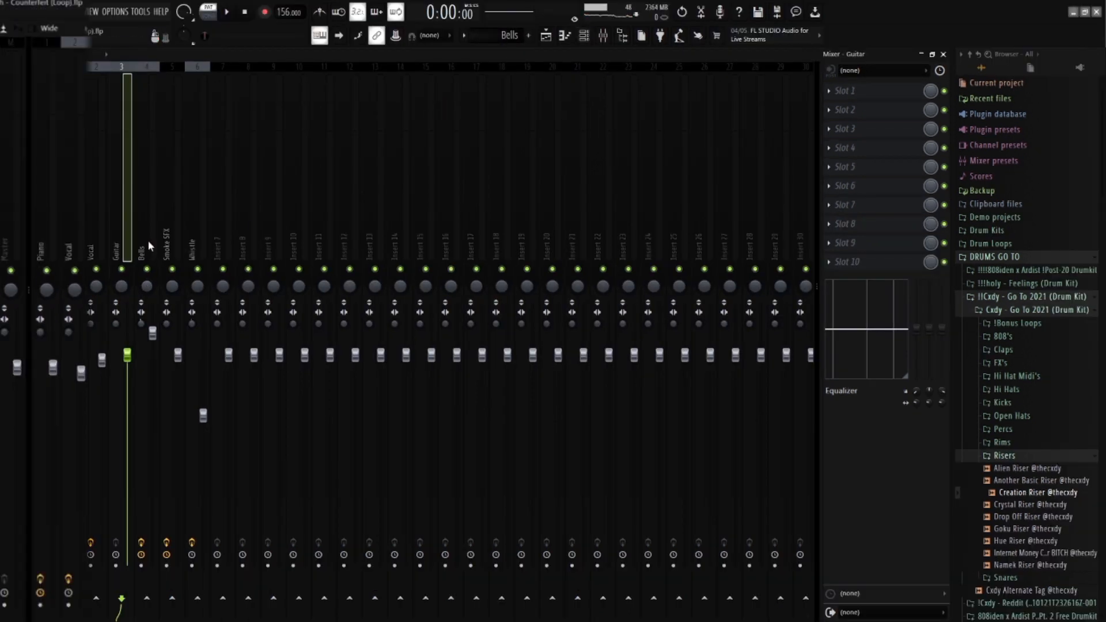
# - Play the Bells pattern and examine its Xpand!2 notes in the piano roll, from the low chords to the high melody
pyautogui.click(148, 244)
pyautogui.press('F7')
pyautogui.press('space')
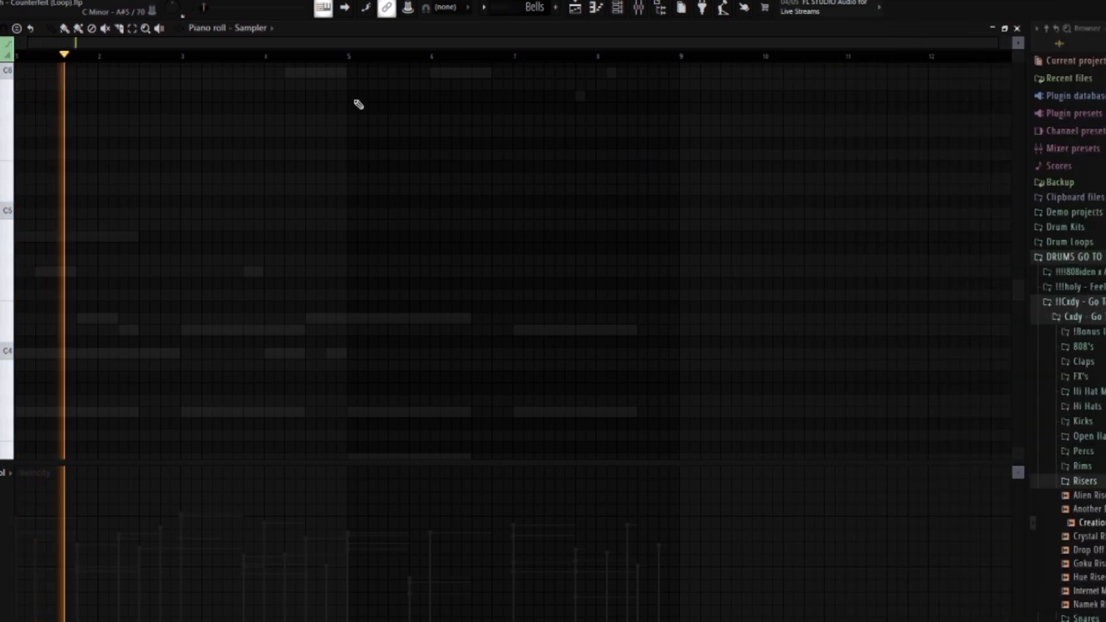
pyautogui.click(272, 28)
pyautogui.click(290, 106)
pyautogui.scroll(-4, 371, 244)
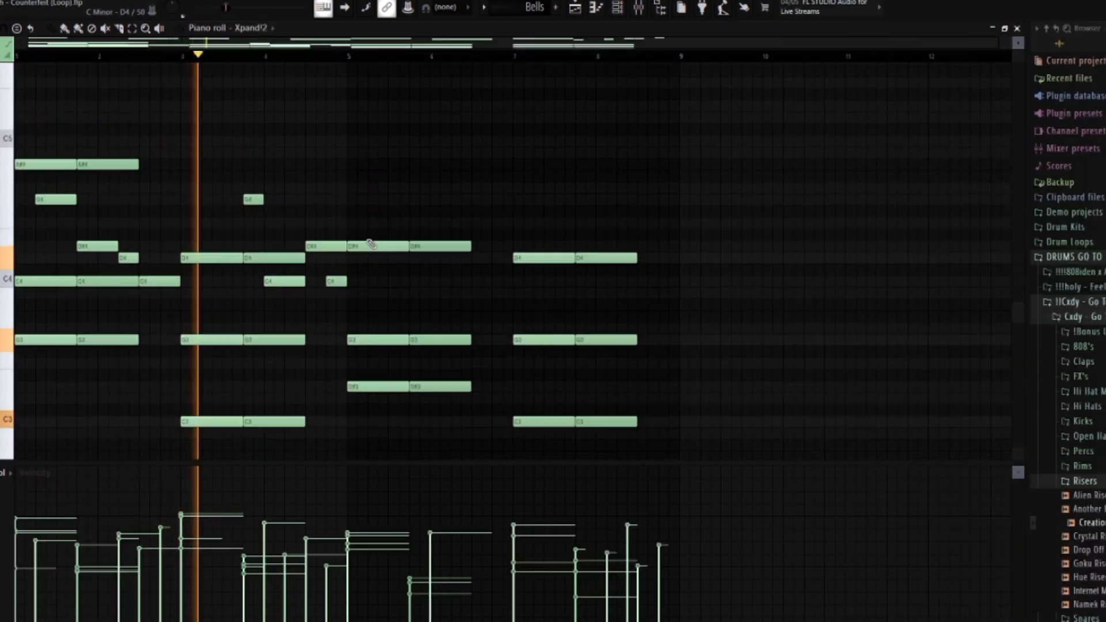
pyautogui.scroll(-4, 371, 244)
pyautogui.scroll(10, 371, 244)
pyautogui.scroll(3, 370, 242)
pyautogui.scroll(-8, 370, 242)
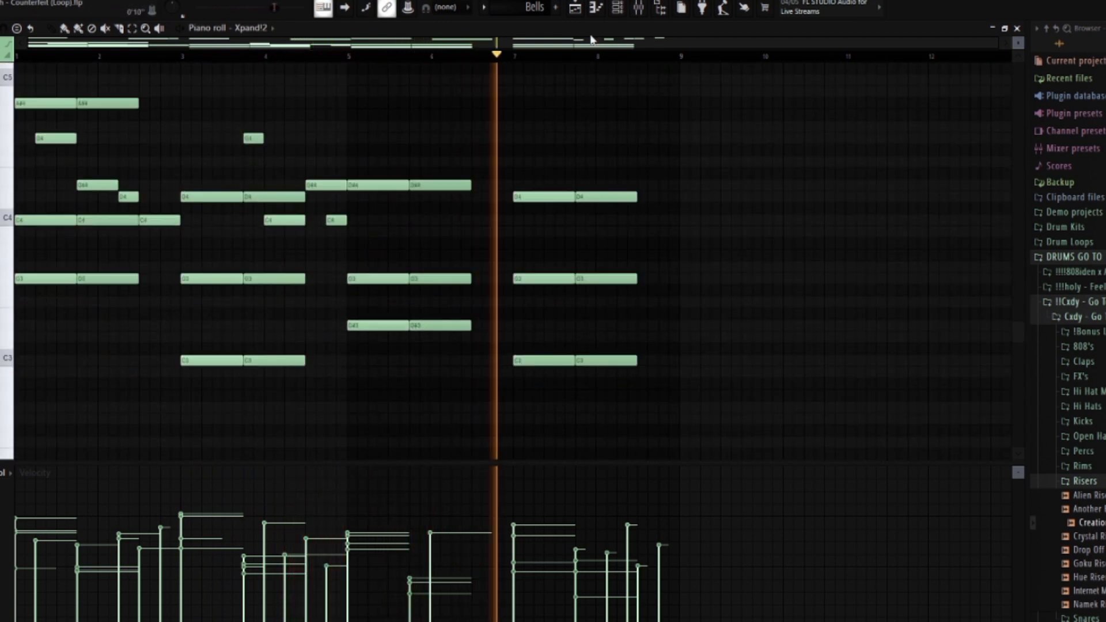
# - Inspect the HalfTime plugin settings on the Bells mixer track and close the plugin
pyautogui.click(638, 7)
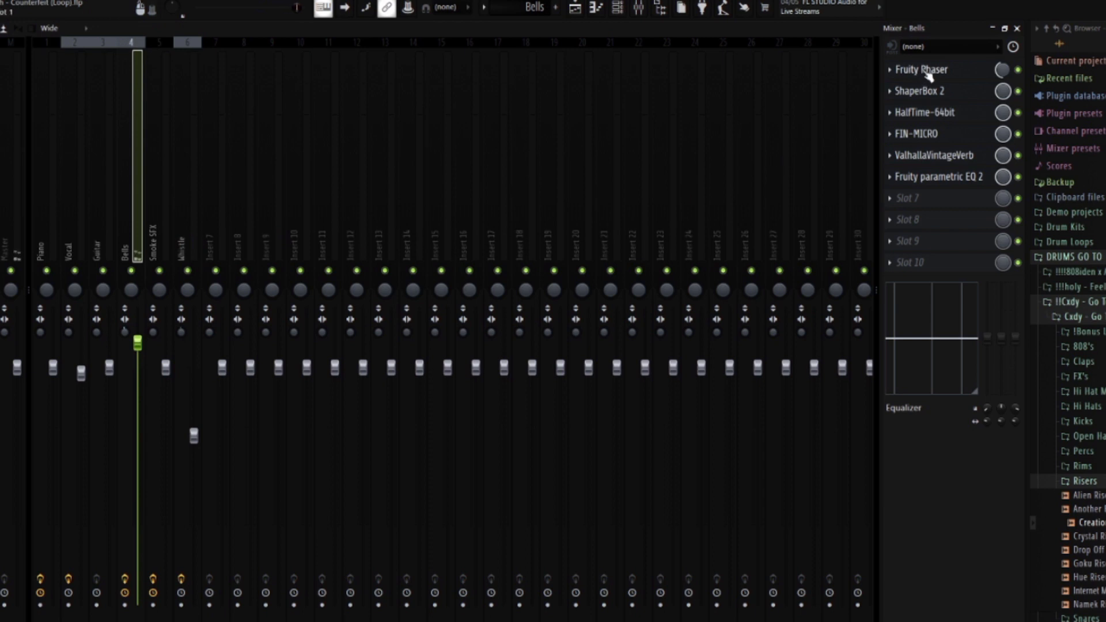
pyautogui.click(947, 113)
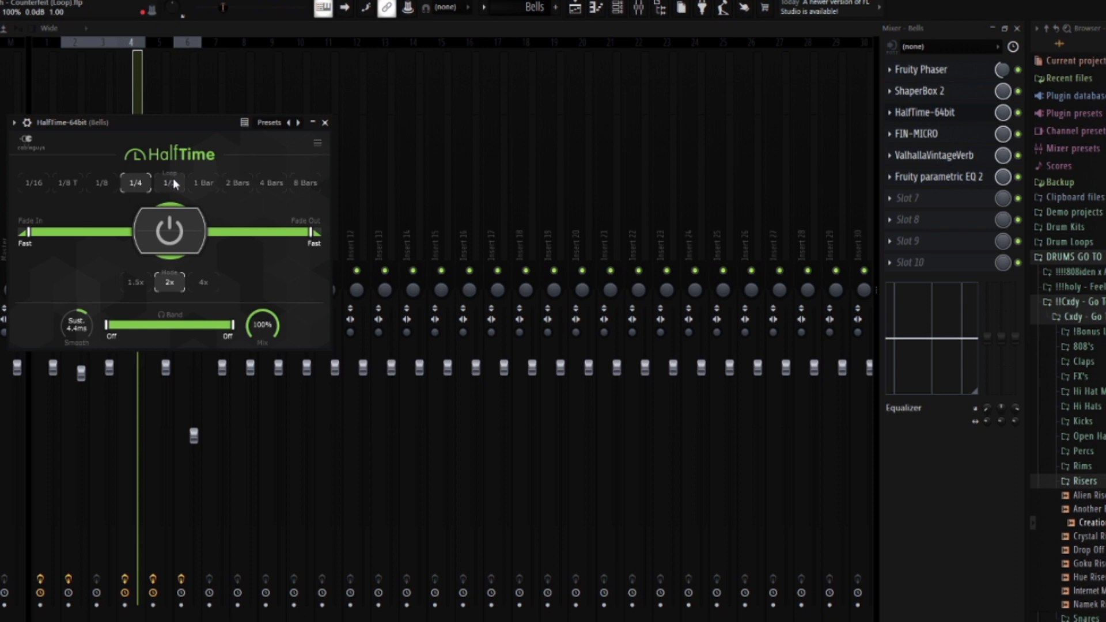
pyautogui.click(325, 122)
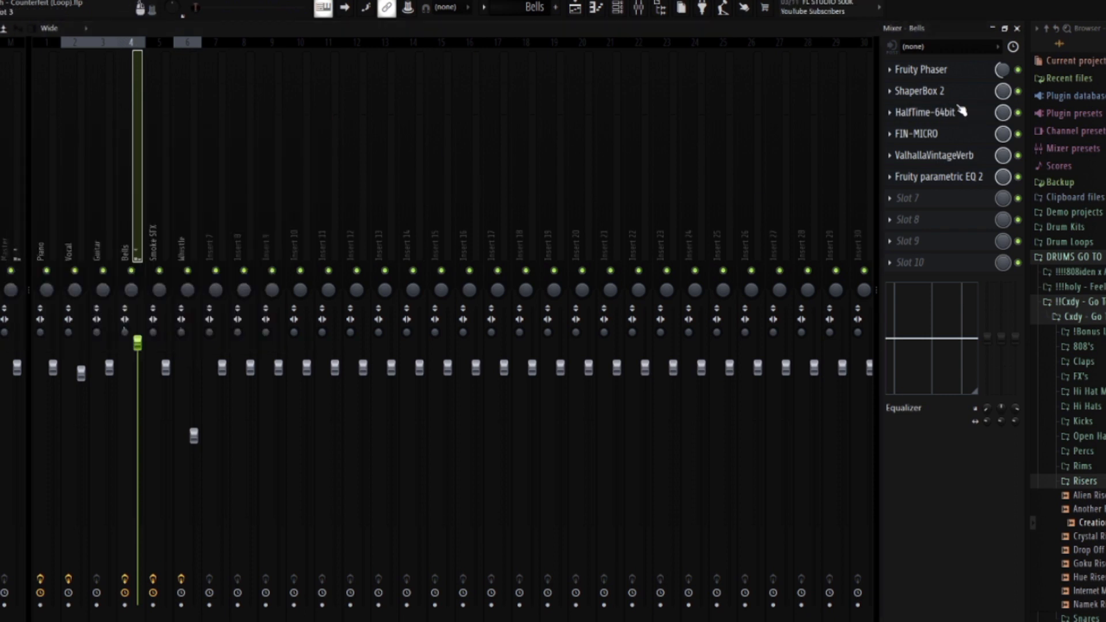
# - Inspect the Fruity Phaser, ShaperBox 2 and Fruity parametric EQ 2 effects on the Bells mixer track
pyautogui.click(935, 70)
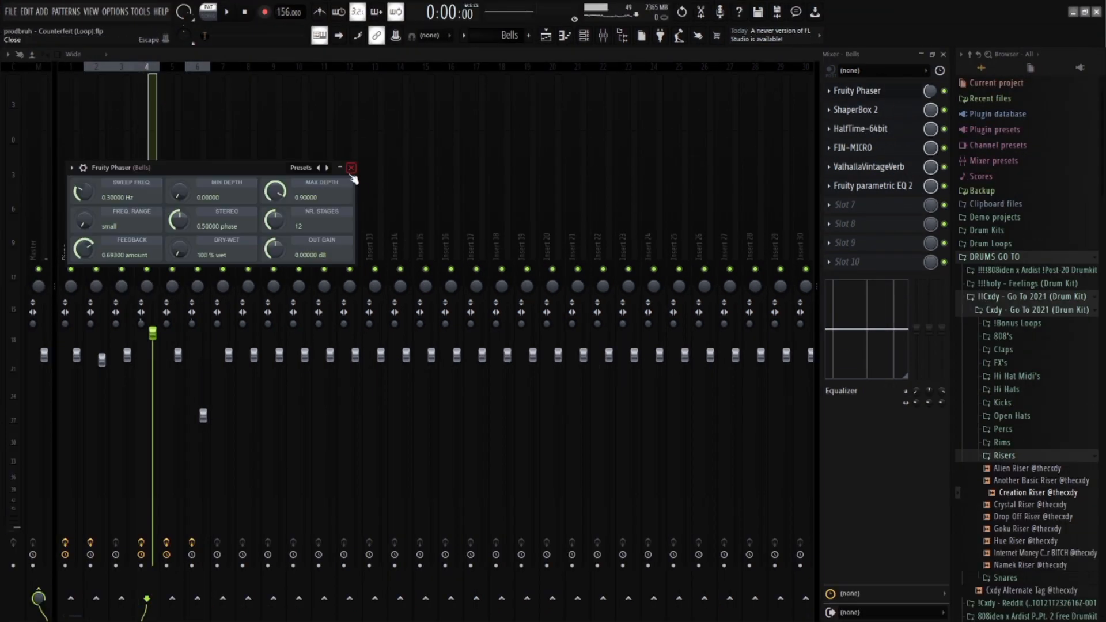
pyautogui.click(351, 168)
pyautogui.click(861, 110)
pyautogui.click(861, 110)
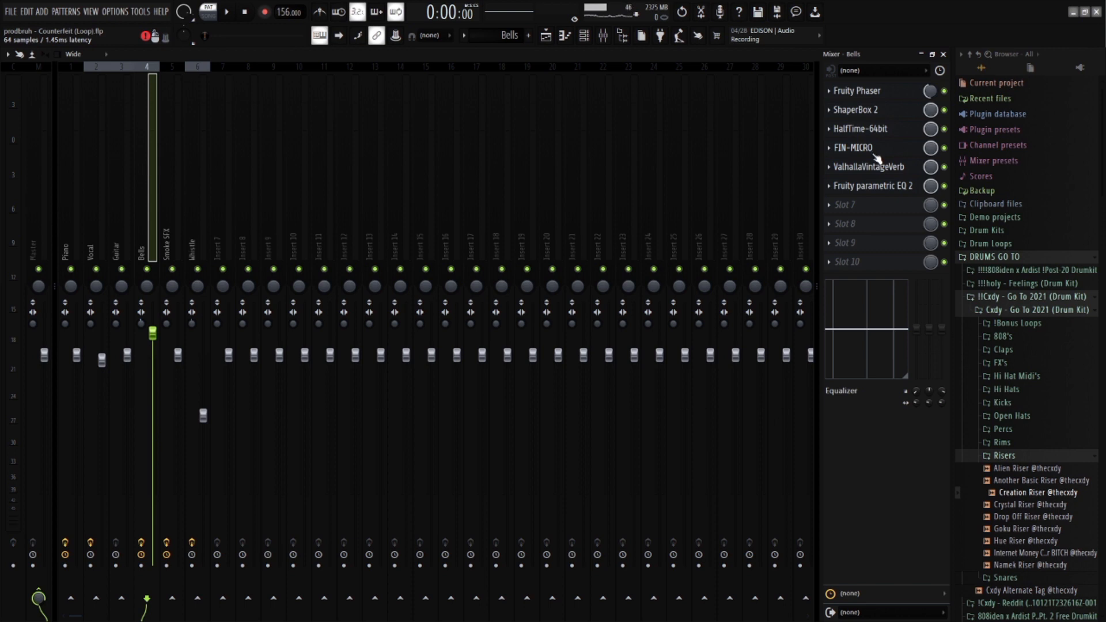
pyautogui.click(901, 190)
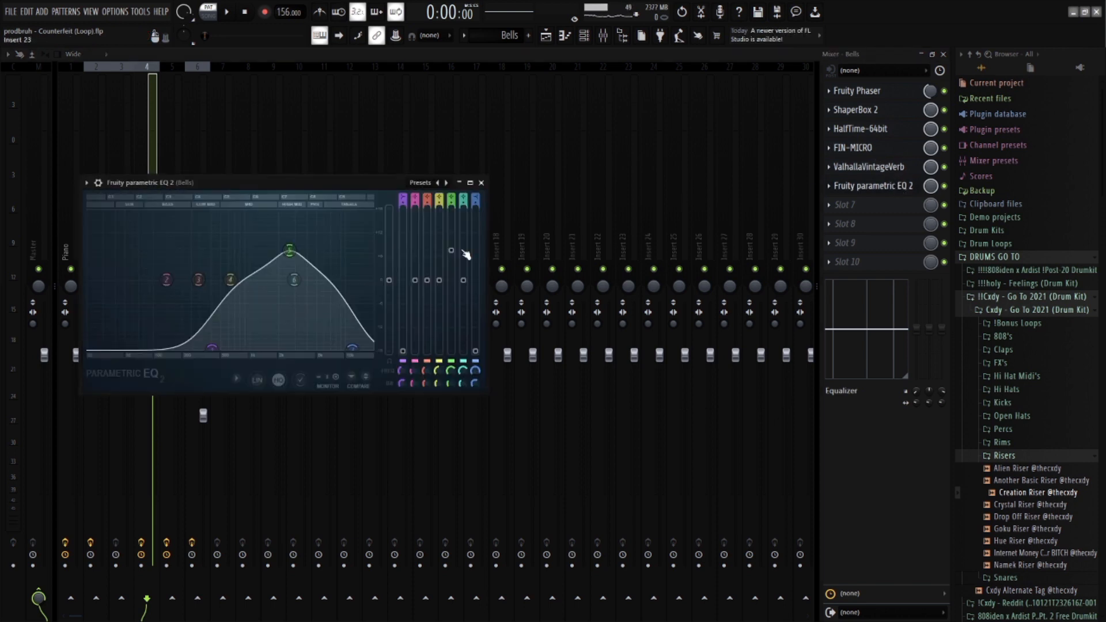
pyautogui.press('Escape')
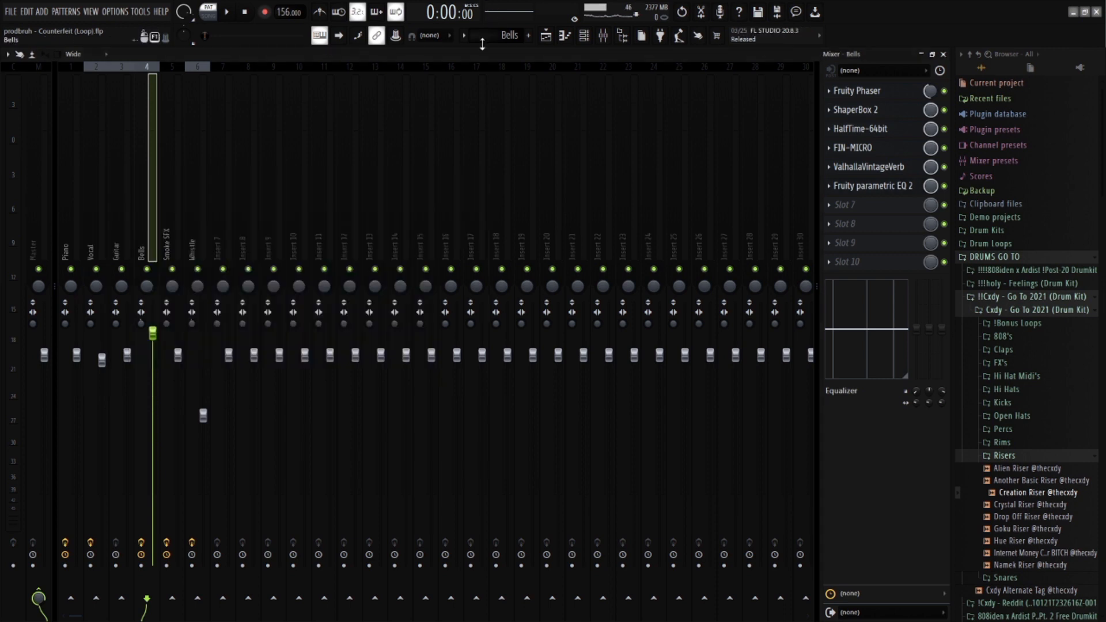
# - Bring up the Smoke SFX pattern with its mixer track and play it, checking its channel in the channel rack
pyautogui.scroll(-1, 505, 37)
pyautogui.click(171, 249)
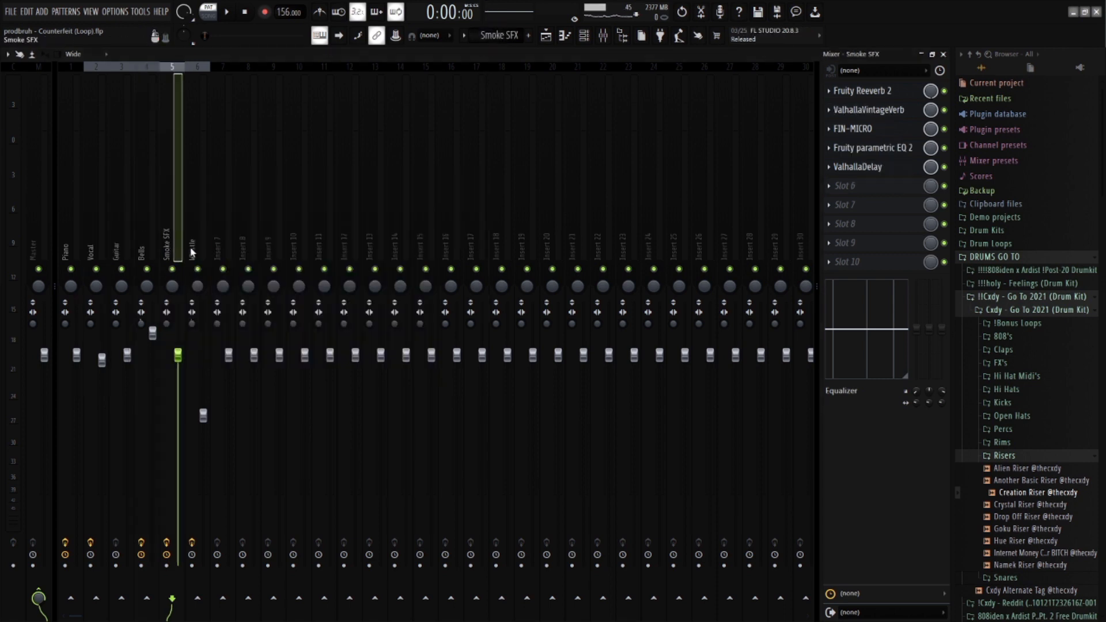
pyautogui.press('space')
pyautogui.click(583, 36)
pyautogui.click(585, 40)
# - Switch to the Whistle pattern and play it back with its mixer track selected
pyautogui.press('Right')
pyautogui.press('space')
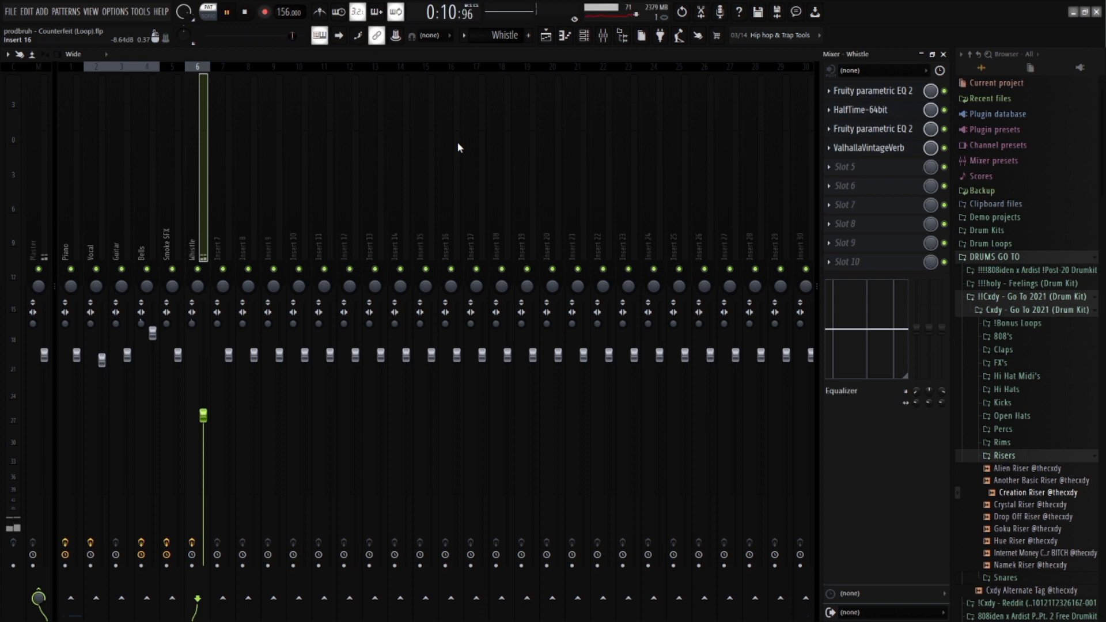
pyautogui.press('space')
# - Inspect both Fruity parametric EQ 2 instances and the HalfTime plugin on the Whistle mixer track
pyautogui.click(865, 93)
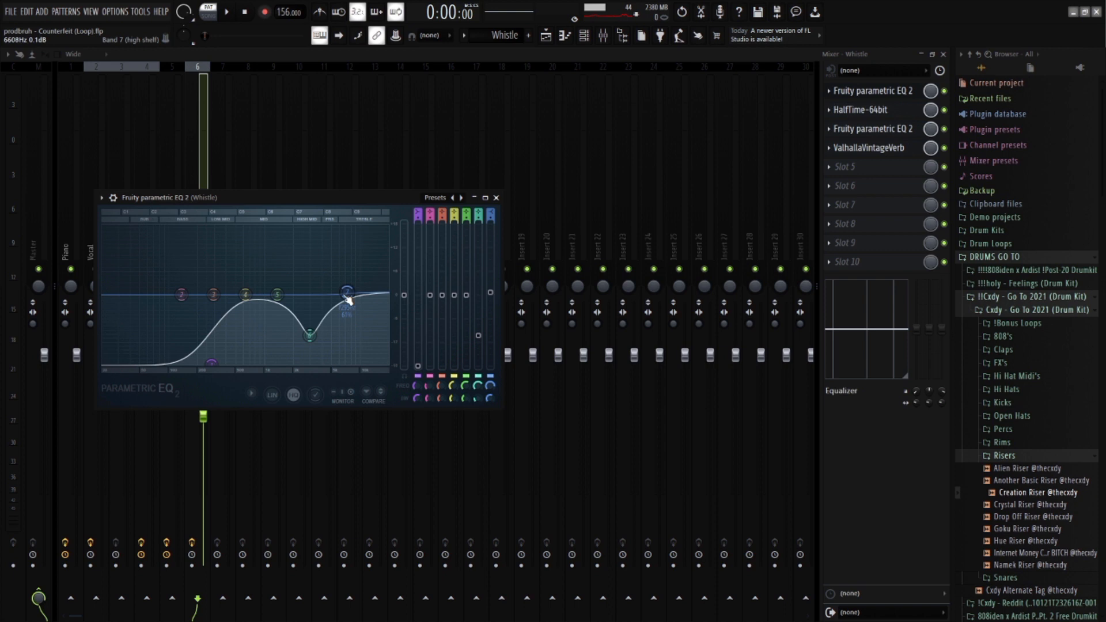
pyautogui.click(858, 110)
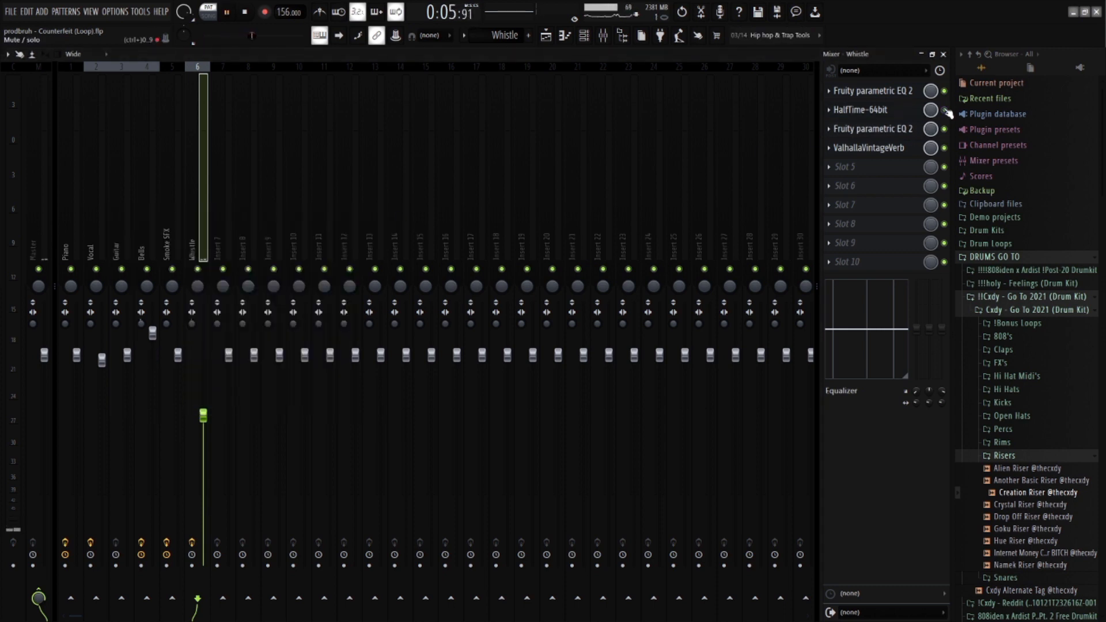
pyautogui.click(902, 129)
pyautogui.click(902, 130)
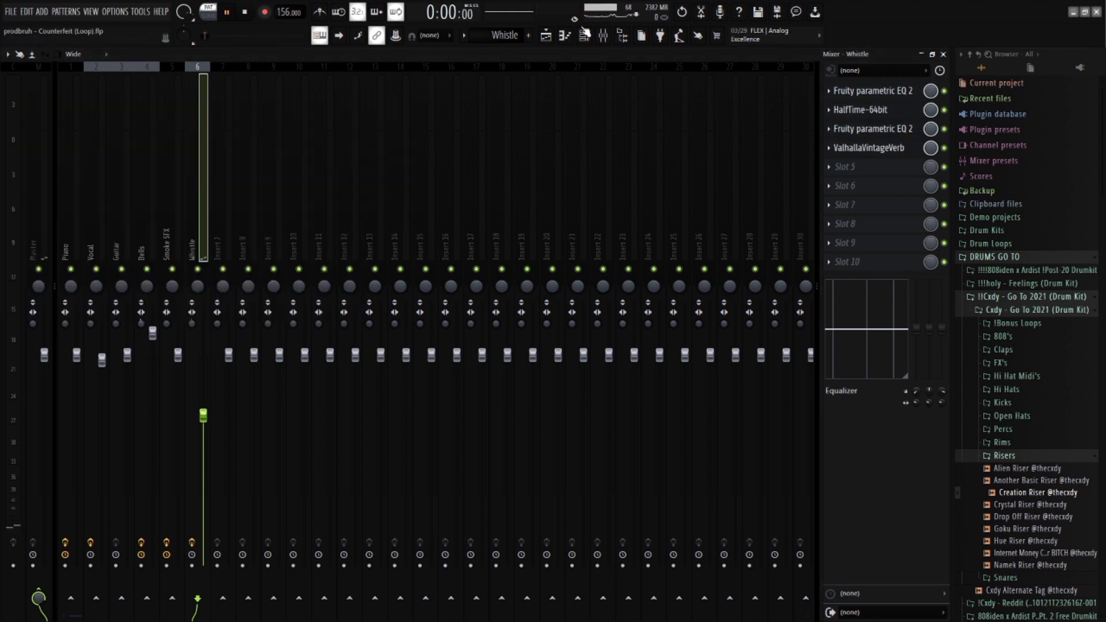
# - Look over the whole beat arrangement of Counterfit.flp in the playlist
pyautogui.press('F5')
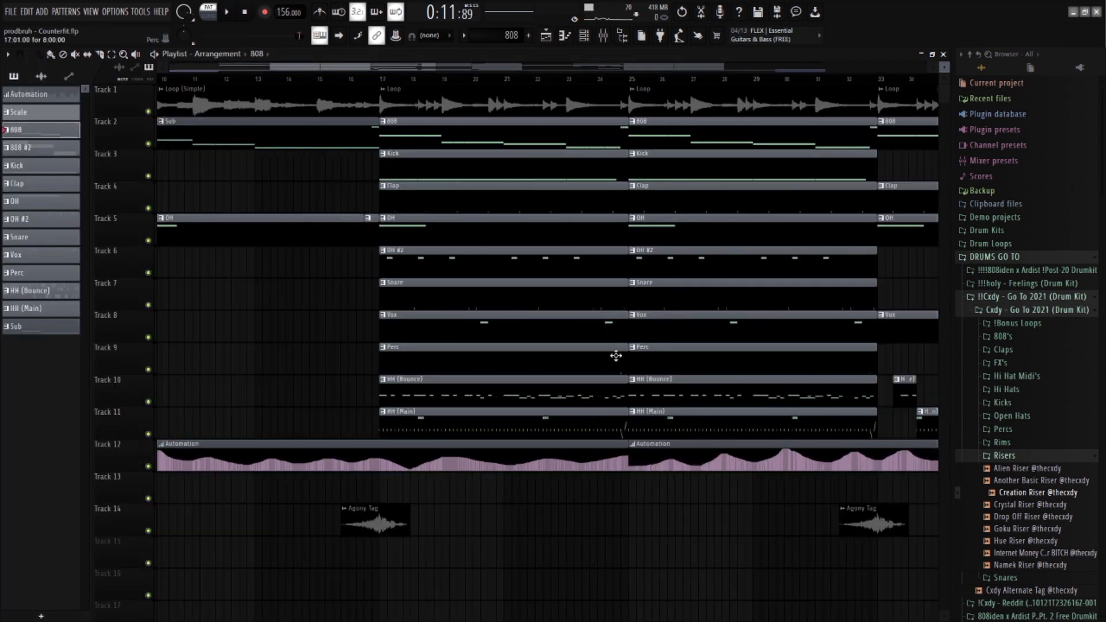
pyautogui.scroll(-3, 471, 254)
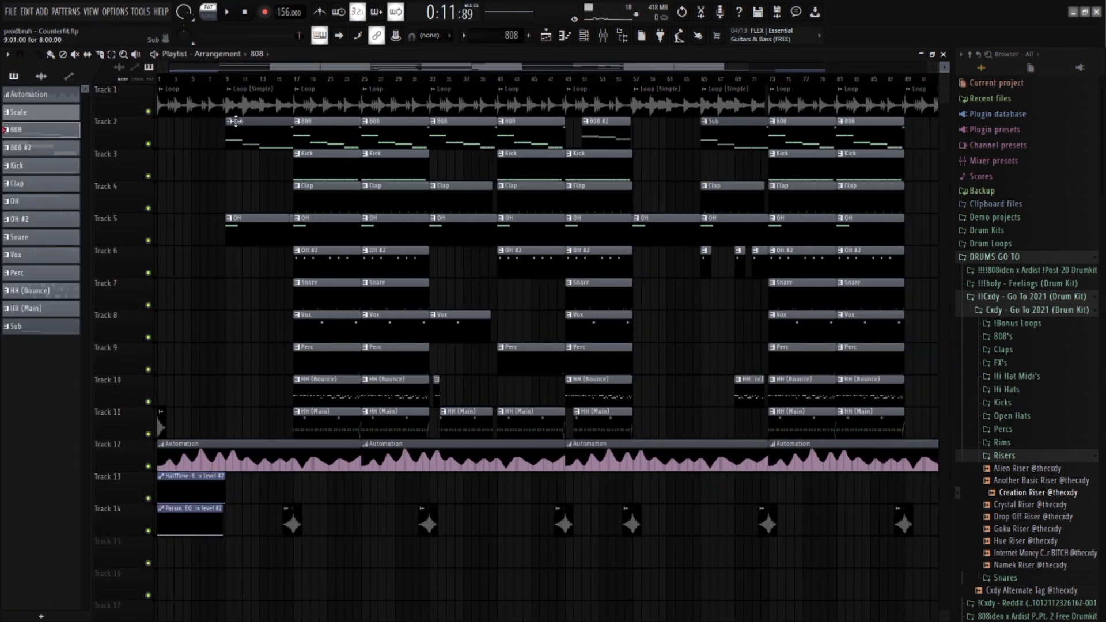
pyautogui.scroll(-2, 321, 142)
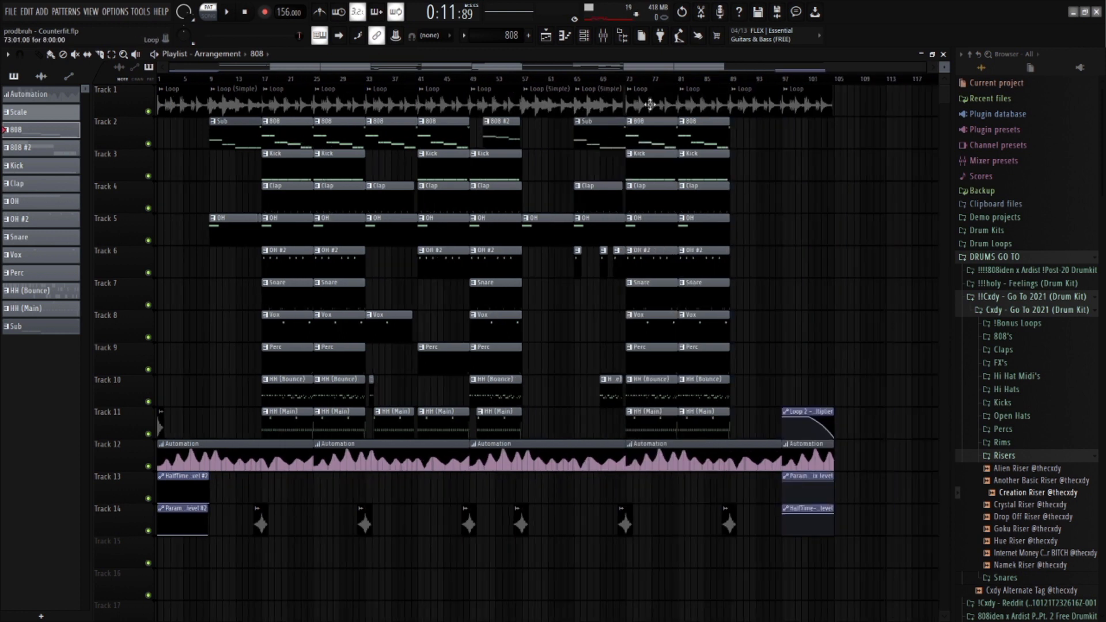
# - Play the arrangement in song mode from the Sub section at bar 9
pyautogui.scroll(5, 514, 146)
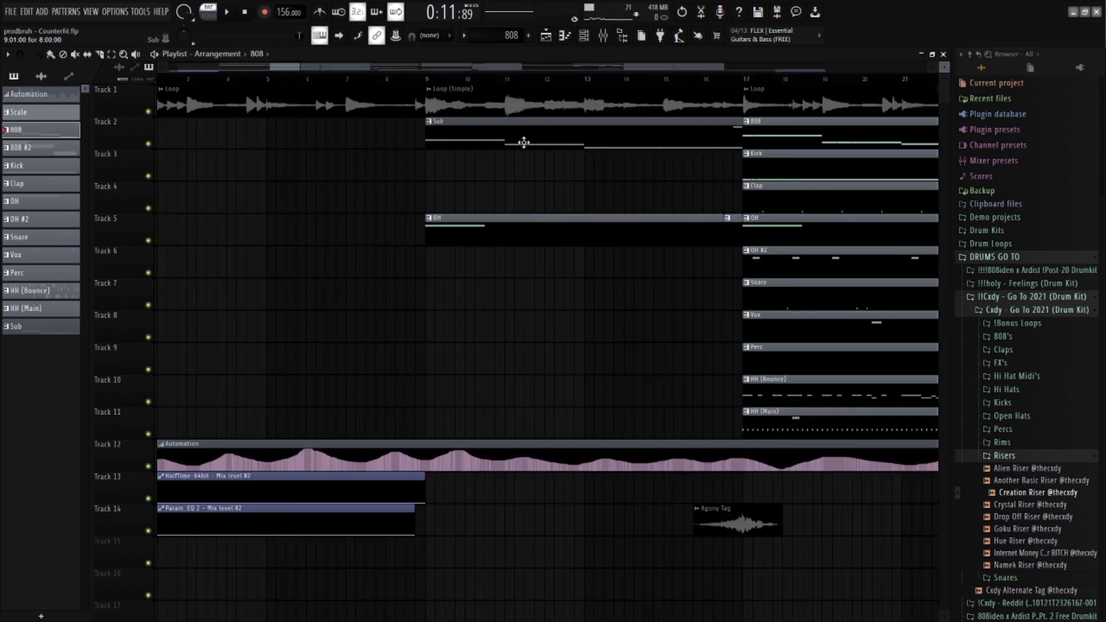
pyautogui.press('space')
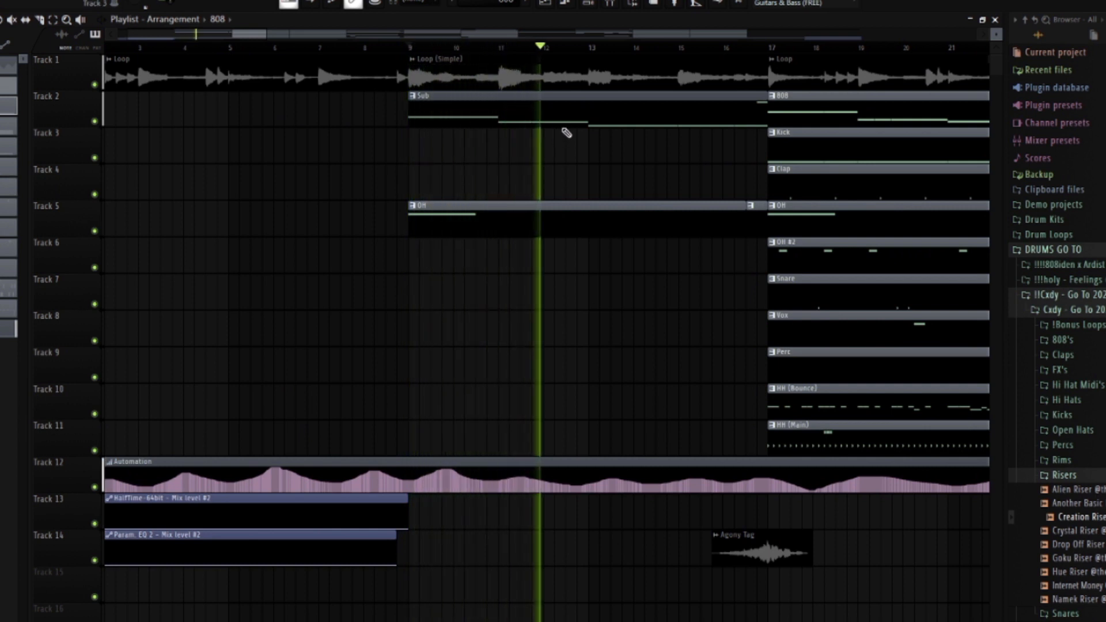
pyautogui.press('space')
pyautogui.scroll(-3, 562, 124)
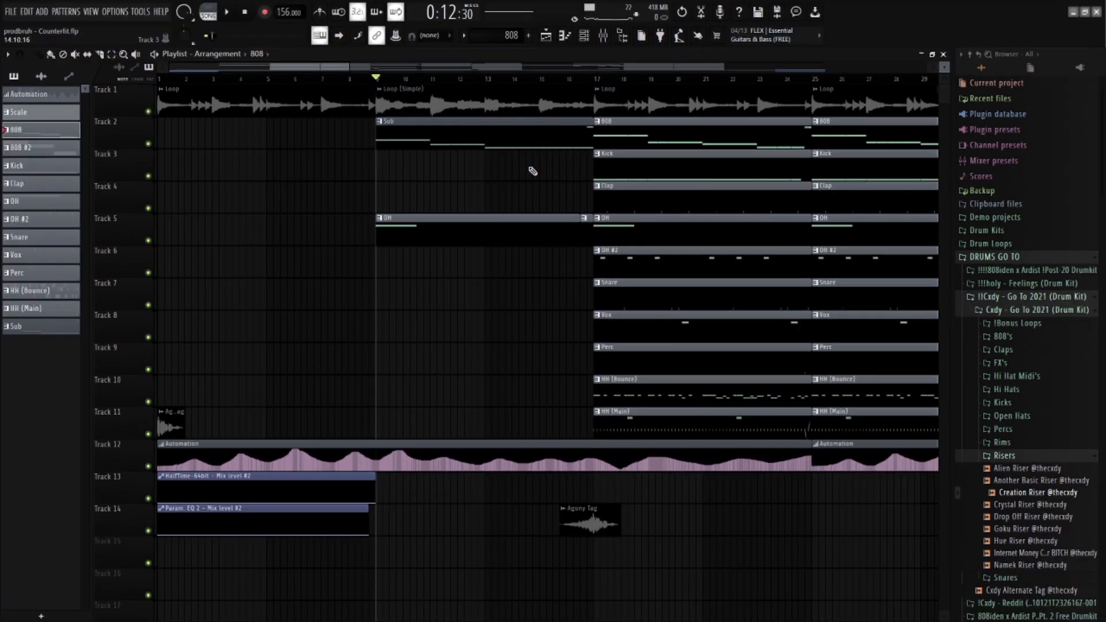
# - Open the 808 pattern from its clip at bar 17 on Track 2
pyautogui.scroll(-1, 550, 150)
pyautogui.scroll(3, 582, 141)
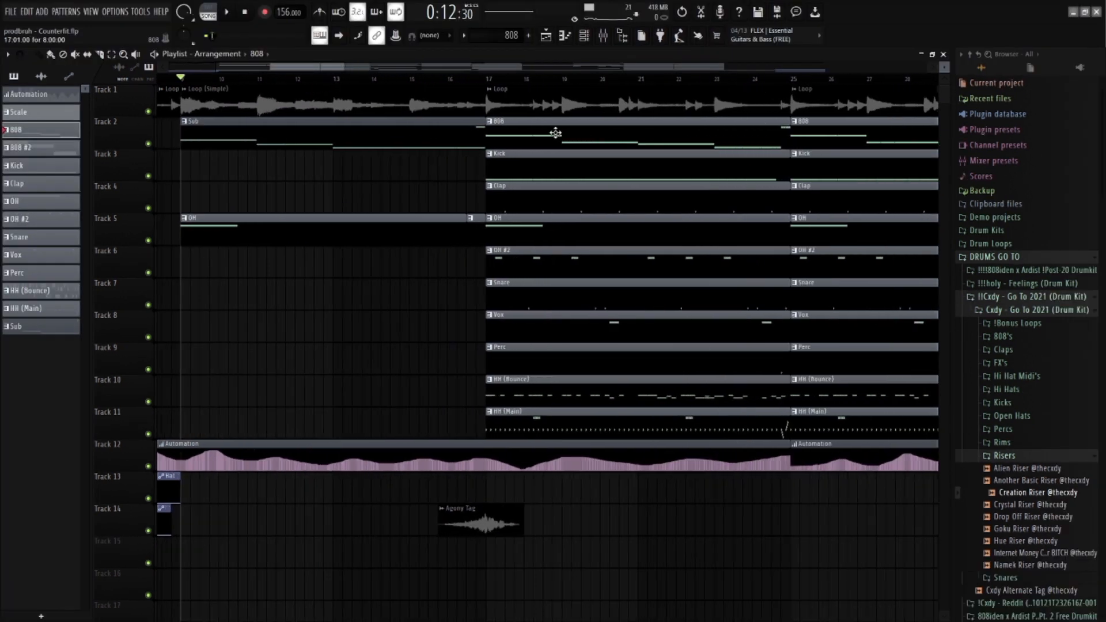
pyautogui.doubleClick(557, 134)
# - Open the Kick pattern from its playlist clip and play its notes in the piano roll
pyautogui.scroll(-1, 576, 148)
pyautogui.scroll(-3, 594, 164)
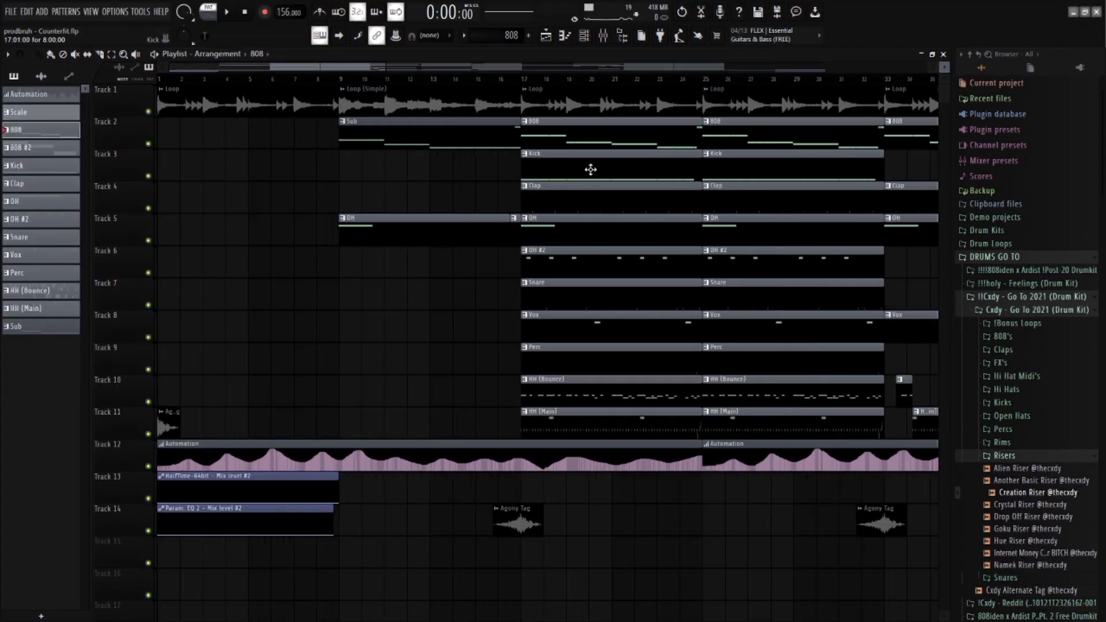
pyautogui.doubleClick(622, 173)
pyautogui.press('space')
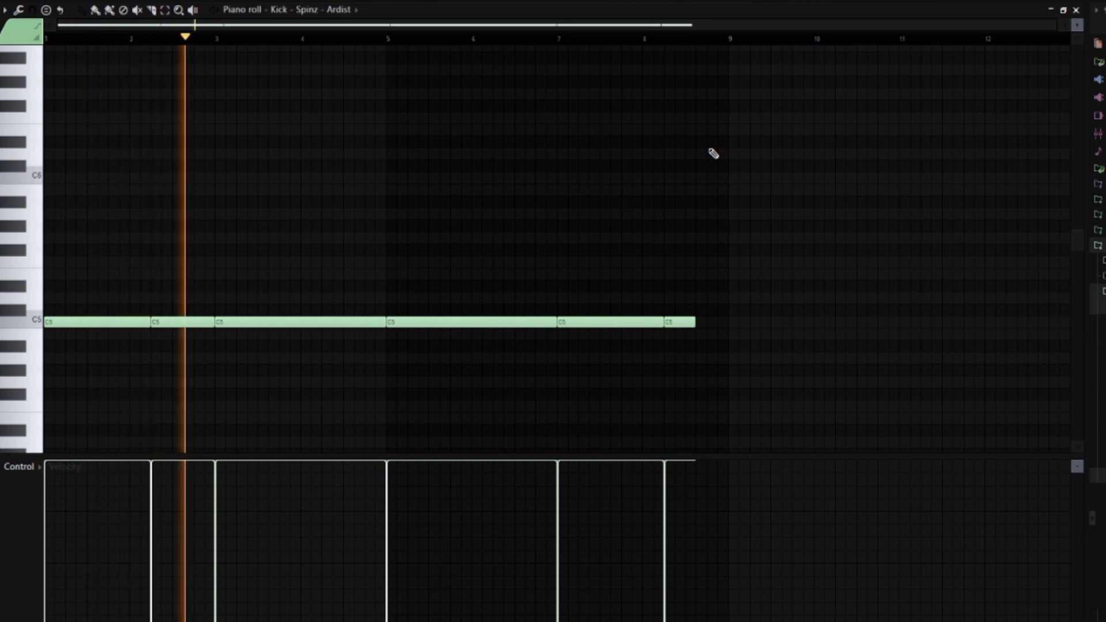
pyautogui.press('space')
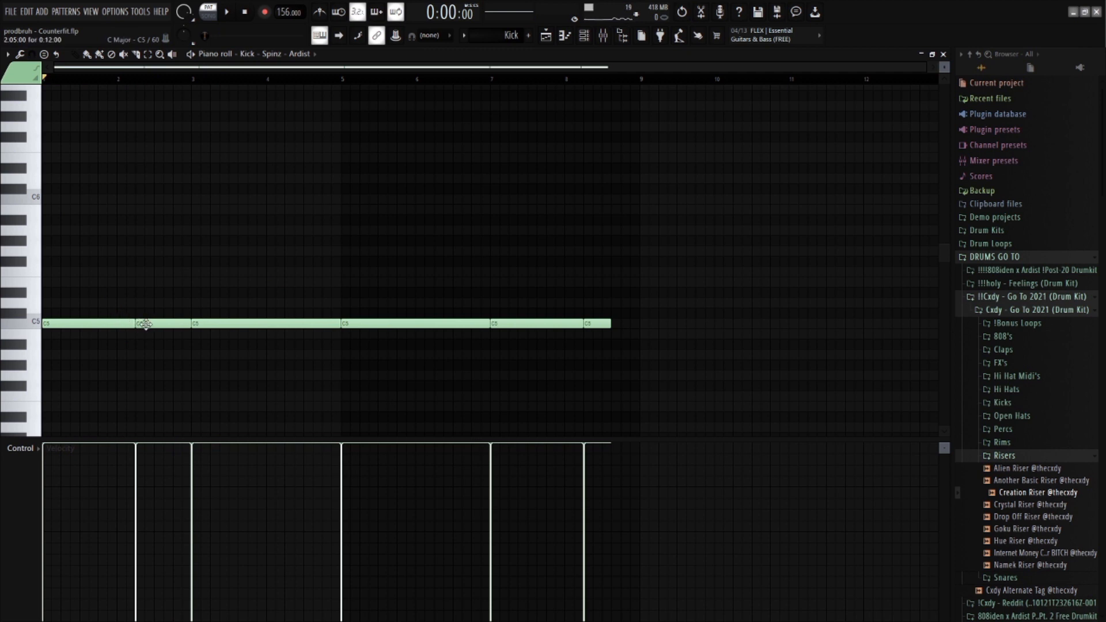
# - Return to the playlist, open the Clap pattern on Track 4 and play it
pyautogui.click(546, 36)
pyautogui.doubleClick(585, 205)
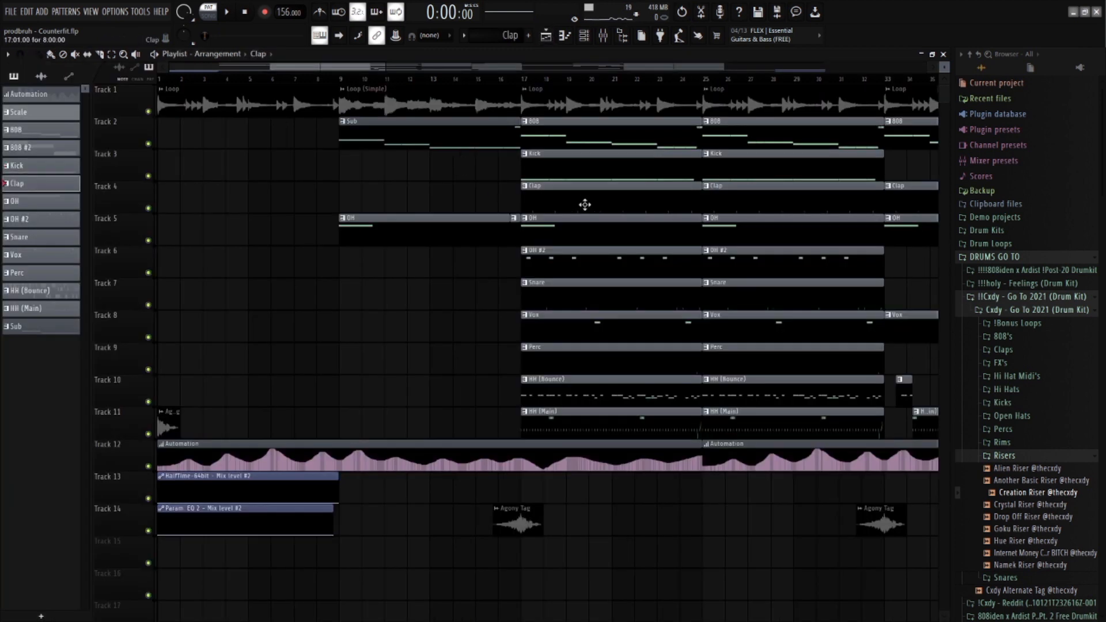
pyautogui.press('space')
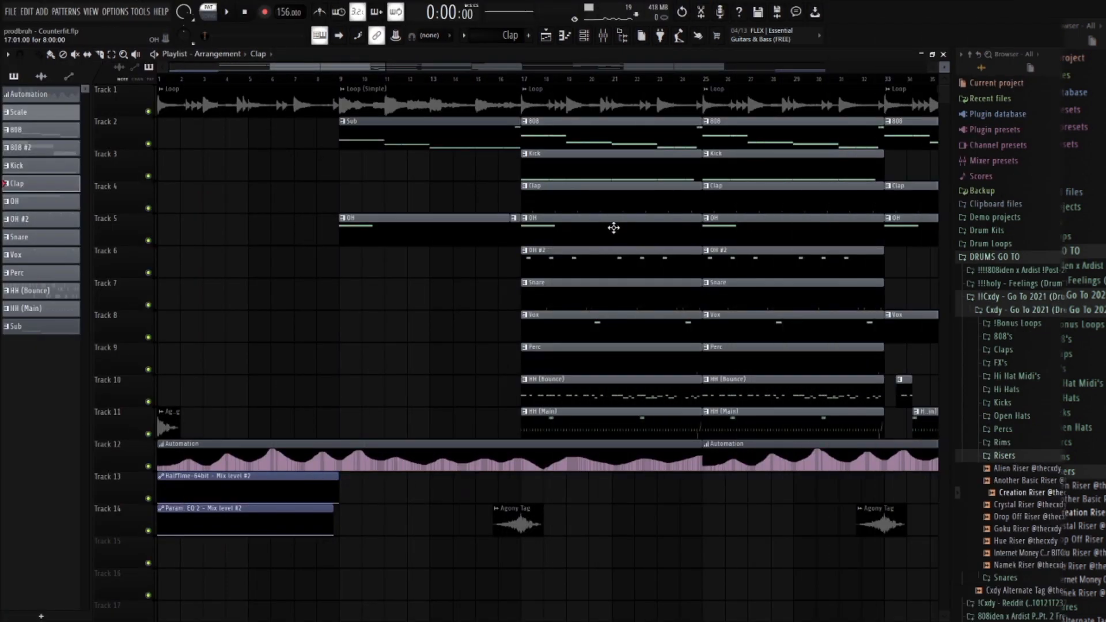
# - Play the OH and OH #2 open hat patterns in the piano roll and go back to the playlist
pyautogui.doubleClick(614, 228)
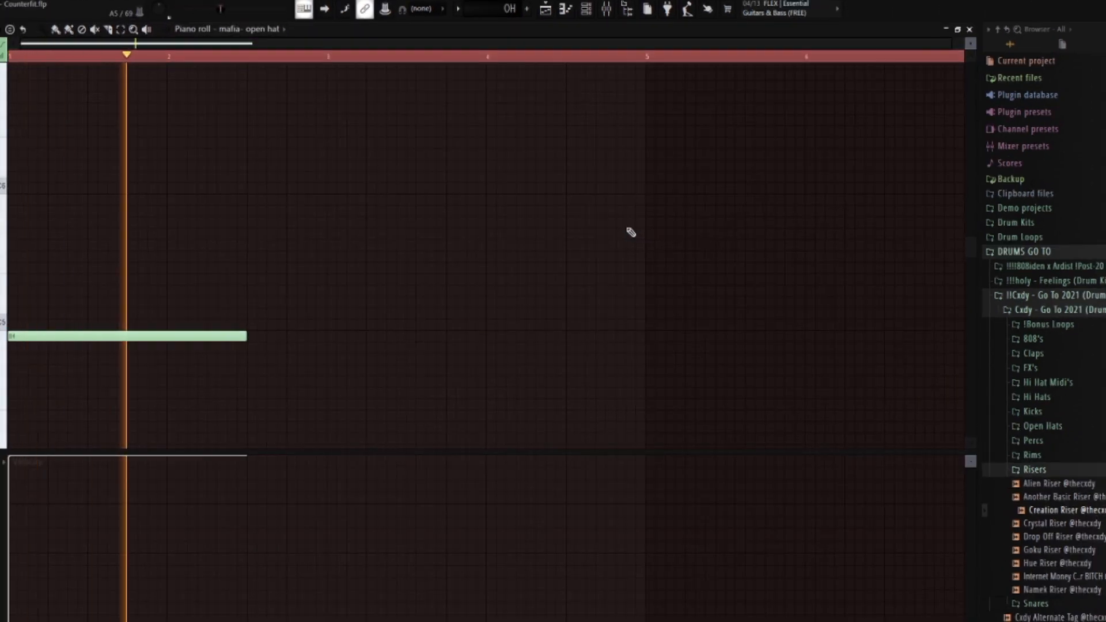
pyautogui.press('space')
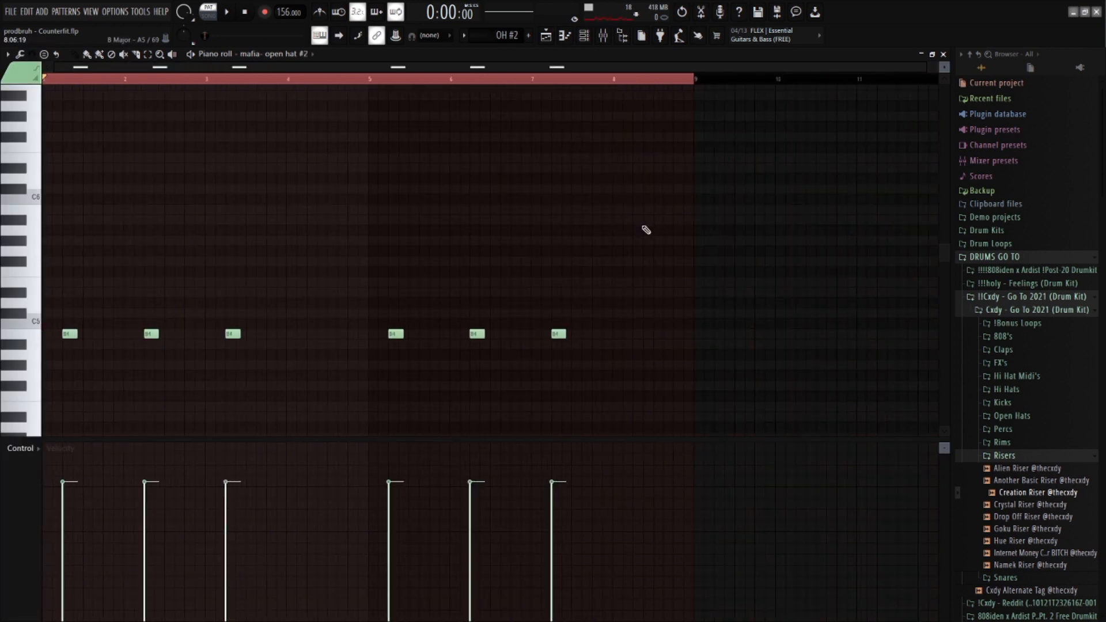
pyautogui.press('space')
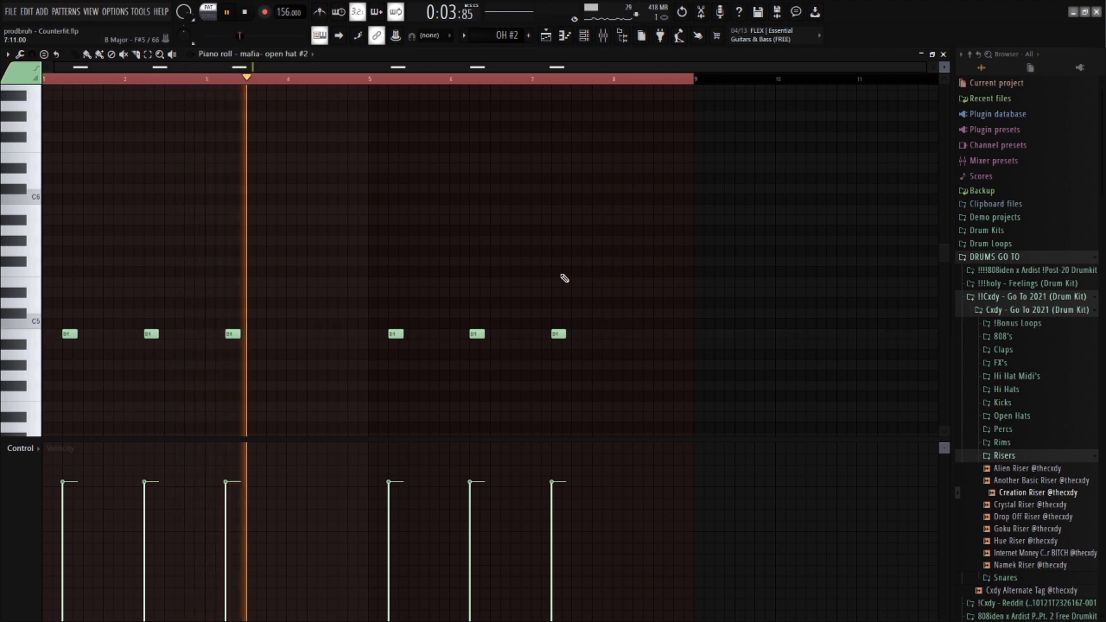
pyautogui.press('space')
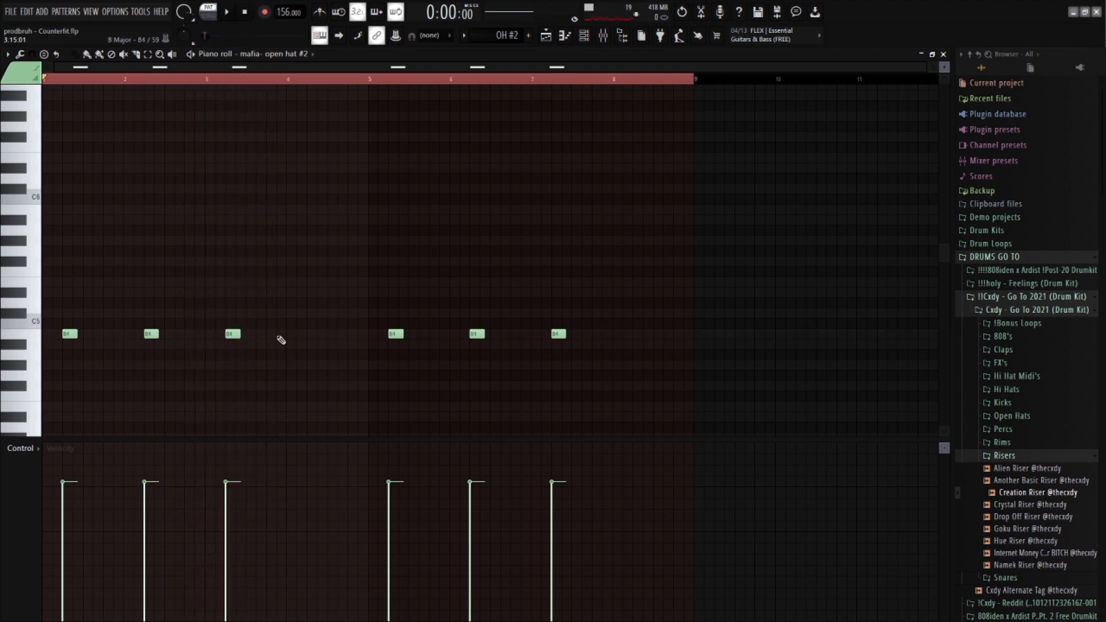
pyautogui.press('F5')
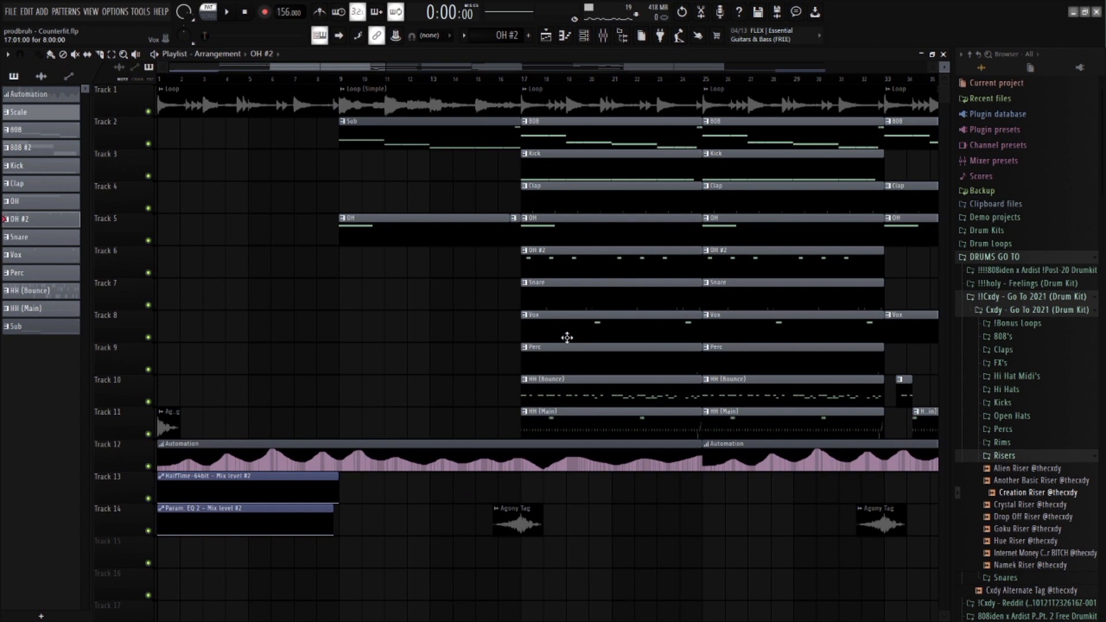
# - Play the Vox pattern in the piano roll, and open and play the Snare pattern
pyautogui.doubleClick(567, 337)
pyautogui.press('space')
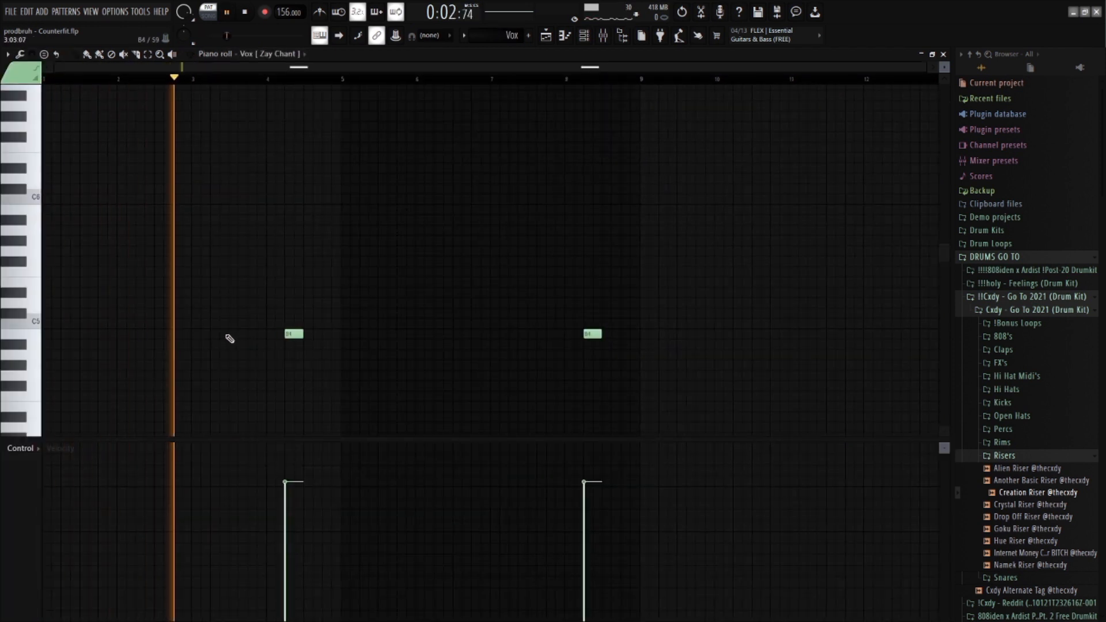
pyautogui.press('space')
pyautogui.press('F5')
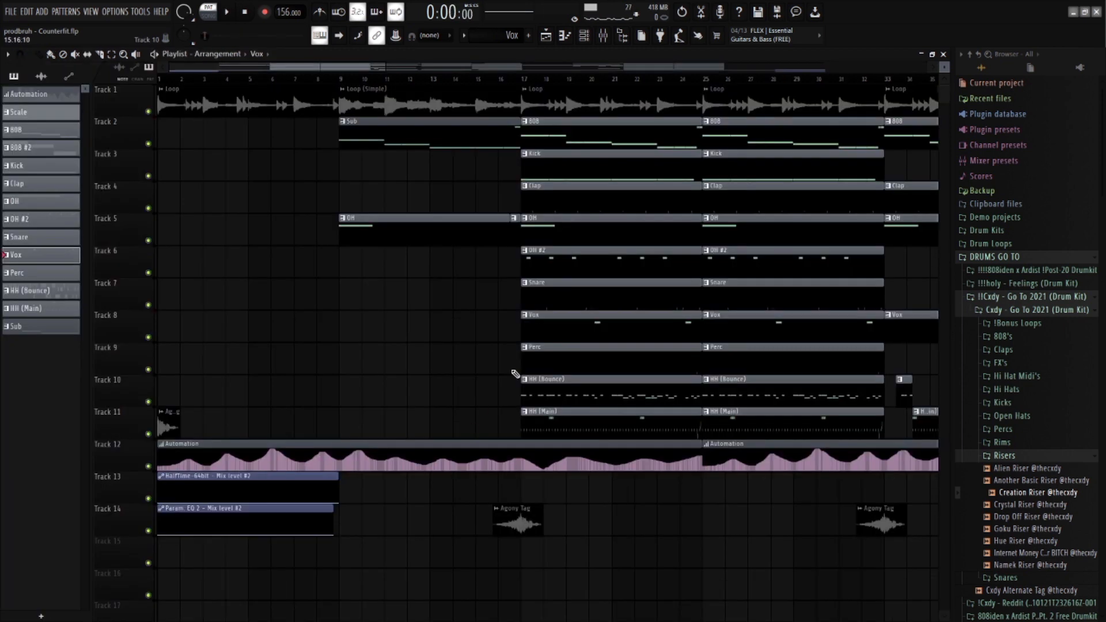
pyautogui.doubleClick(615, 294)
pyautogui.press('space')
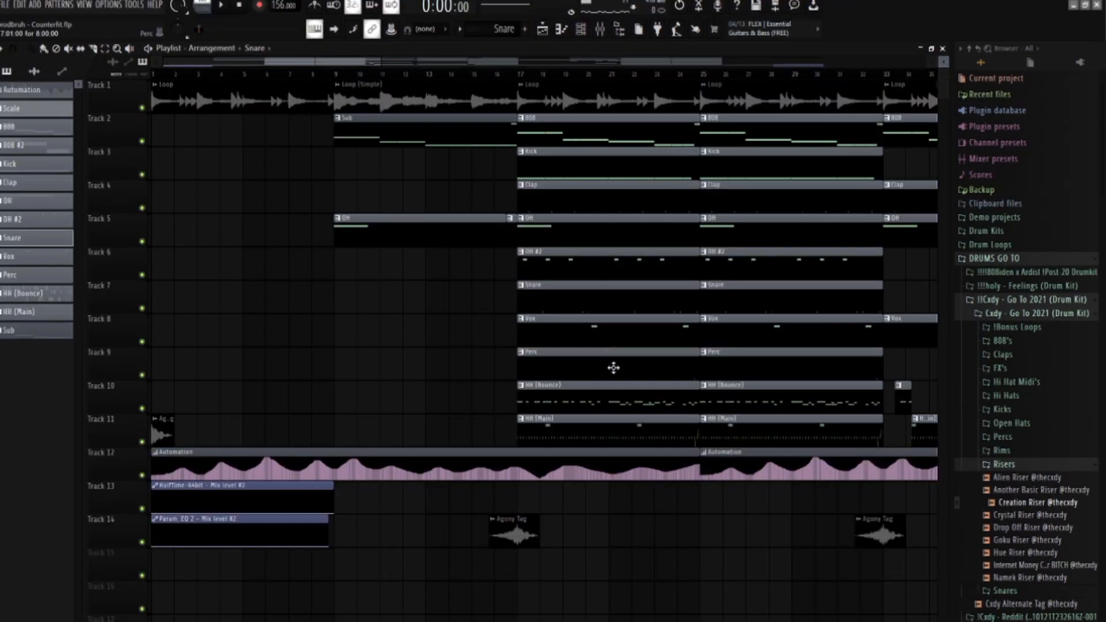
# - Open the Perc pattern and play it from just before its note at the end of bar 8
pyautogui.doubleClick(613, 367)
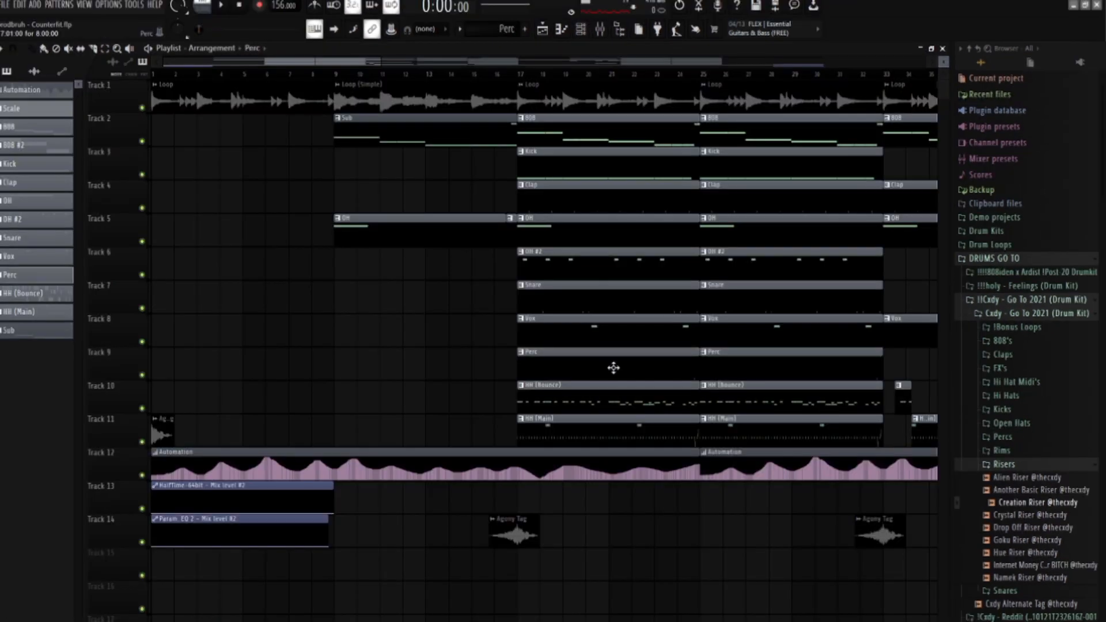
pyautogui.click(559, 76)
pyautogui.scroll(3, 645, 207)
pyautogui.press('space')
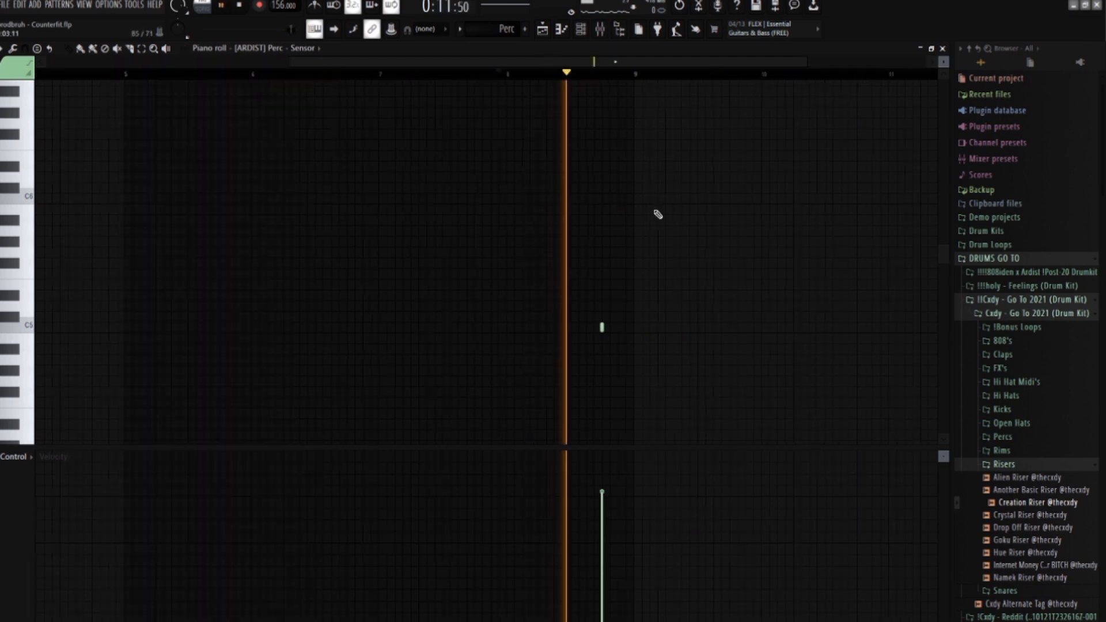
pyautogui.press('space')
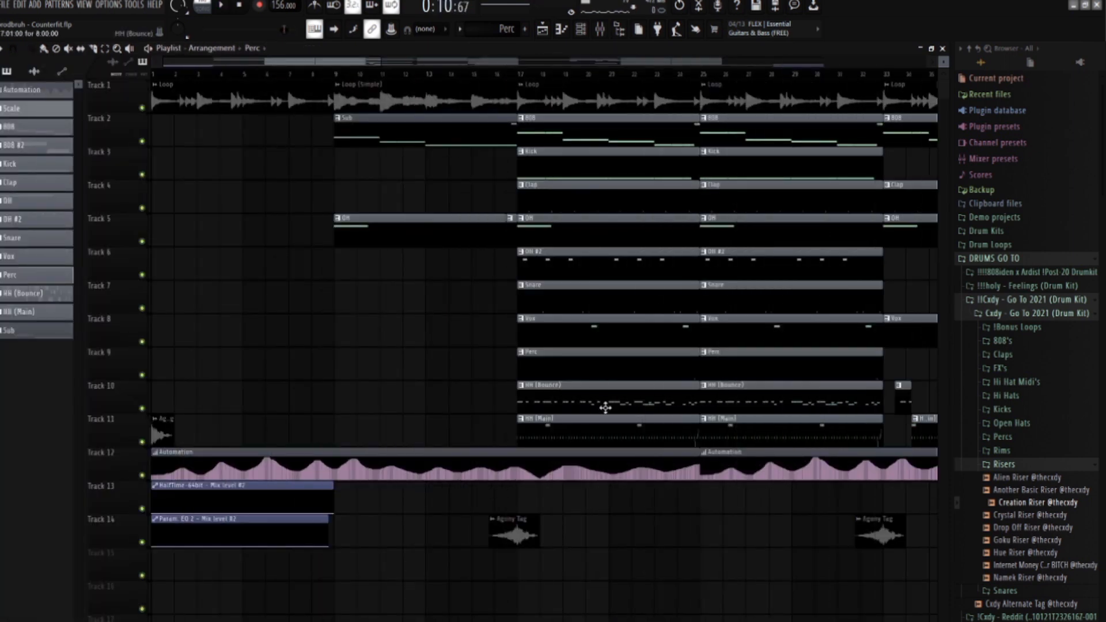
# - Open the HH (Bounce) pattern's notes in the piano roll
pyautogui.doubleClick(605, 407)
pyautogui.press('space')
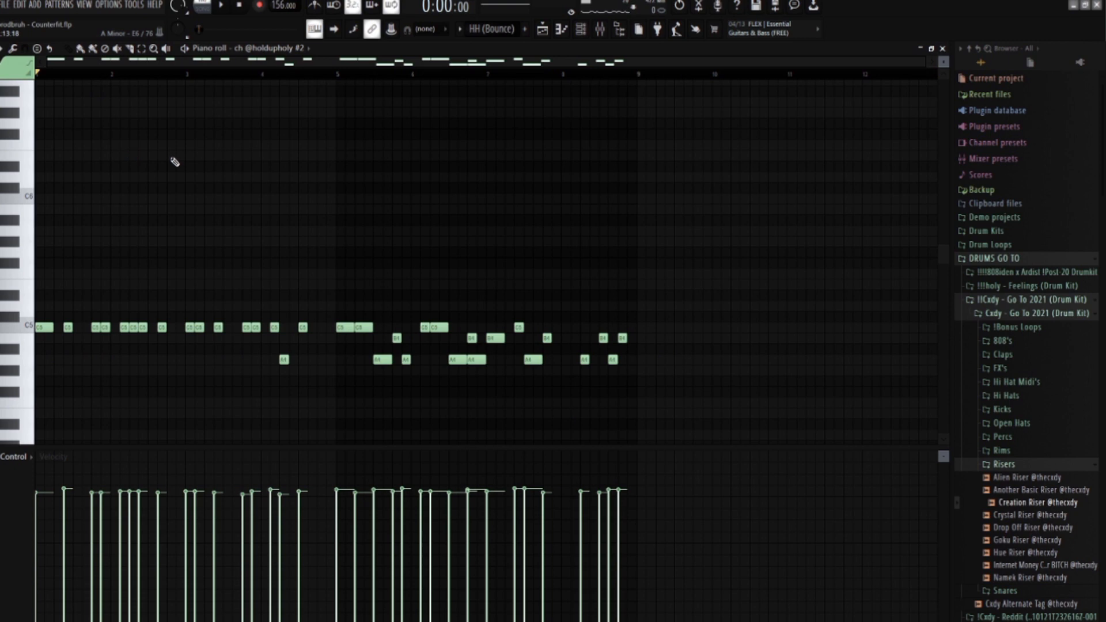
# - Arm recording of notes and automation for the HH (Bounce) pattern
pyautogui.click(259, 4)
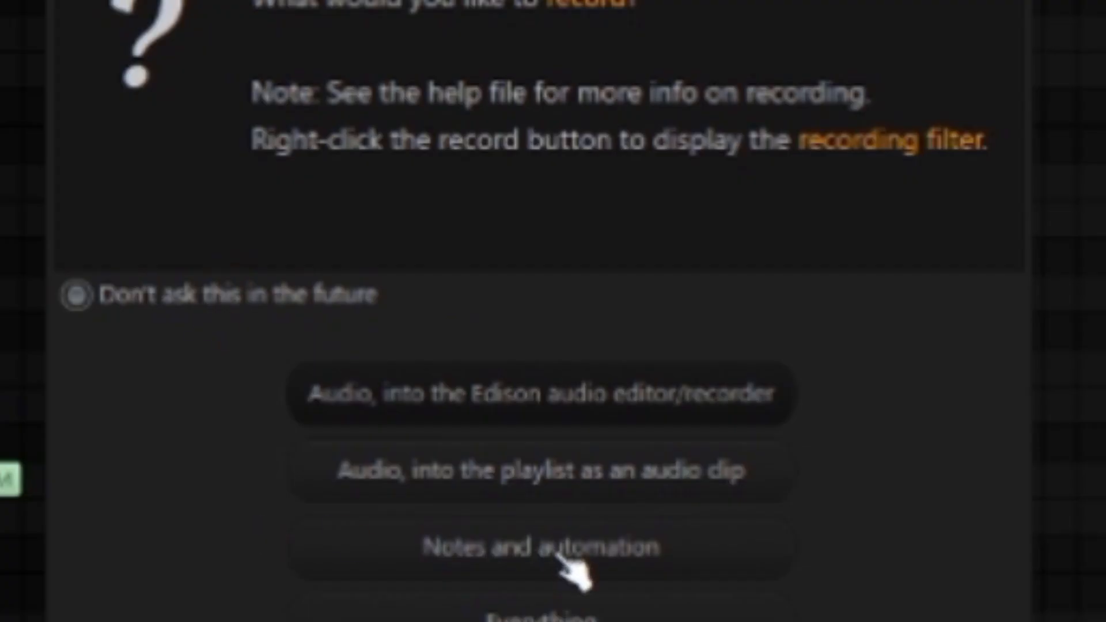
pyautogui.click(532, 561)
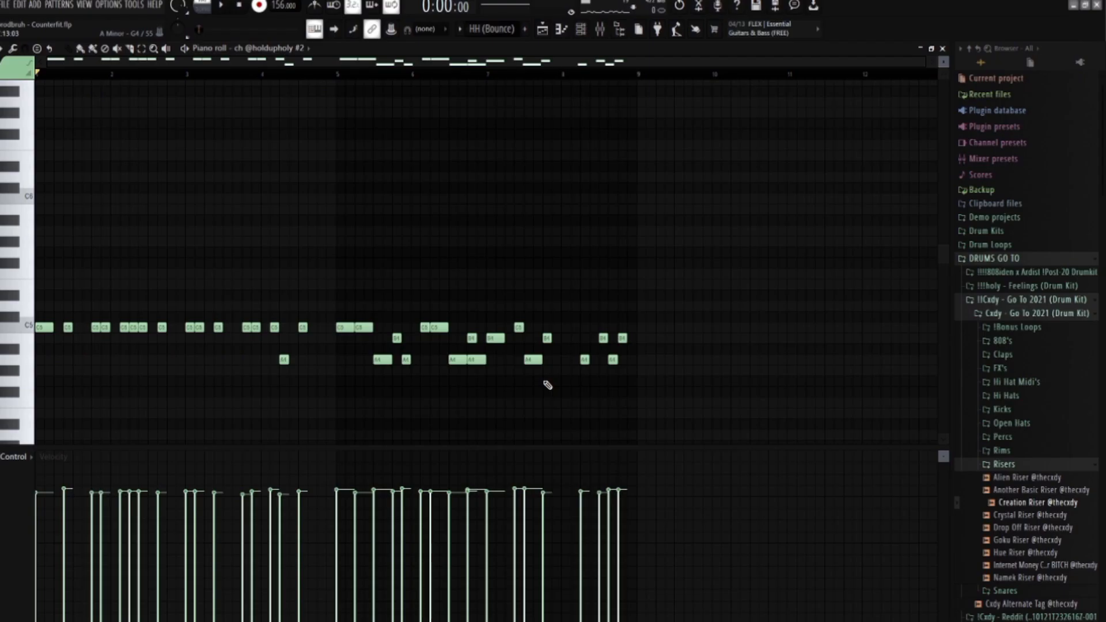
pyautogui.press('q')
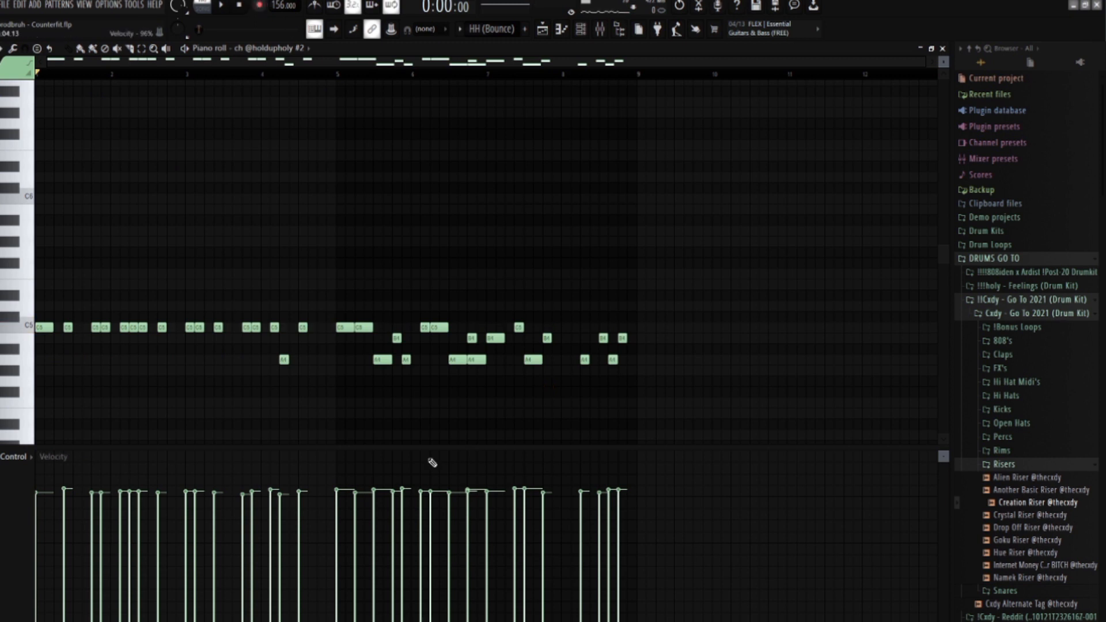
# - Play the HH (Bounce) pattern to hear its hi-hat notes and return to the playlist
pyautogui.press('space')
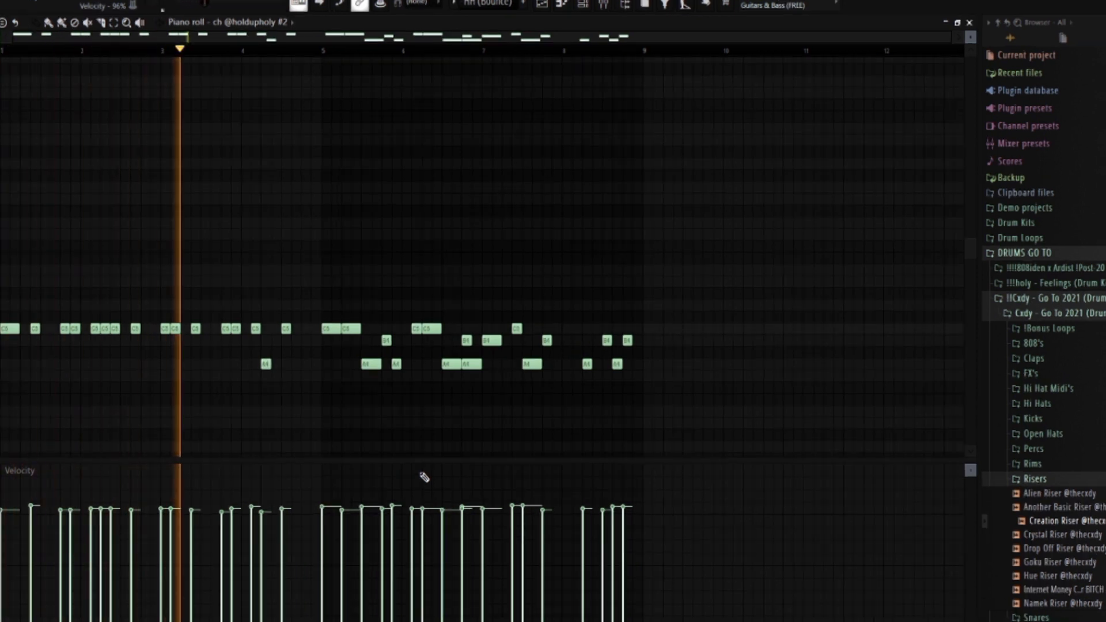
pyautogui.press('space')
pyautogui.press('F7')
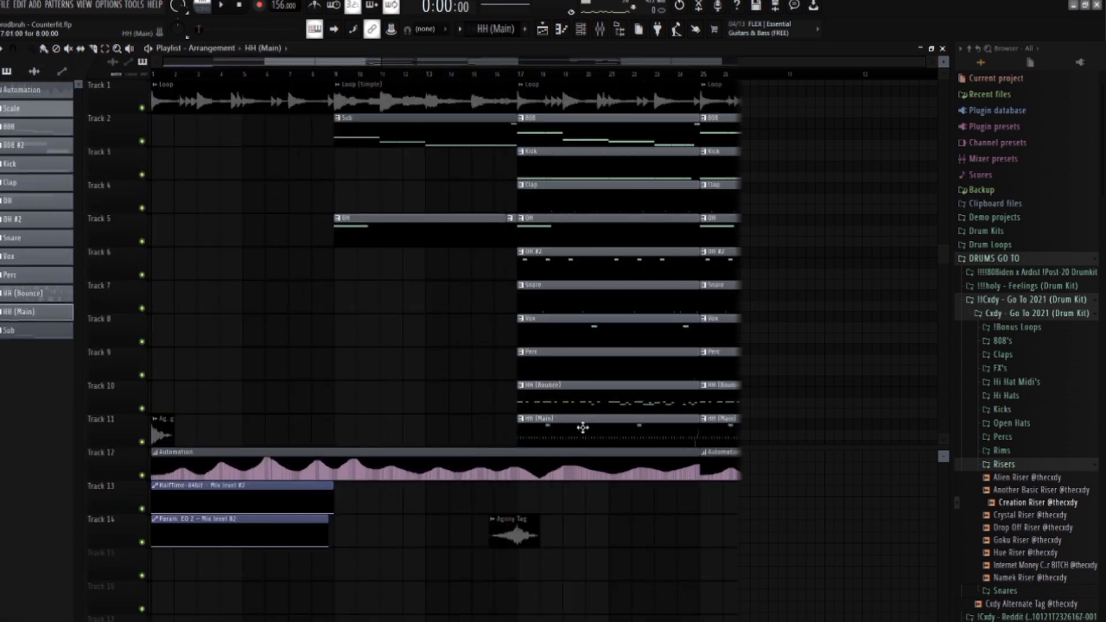
# - Open the HH (Main) pattern from Track 11 and play its hi-hat rolls in the piano roll
pyautogui.doubleClick(582, 427)
pyautogui.press('space')
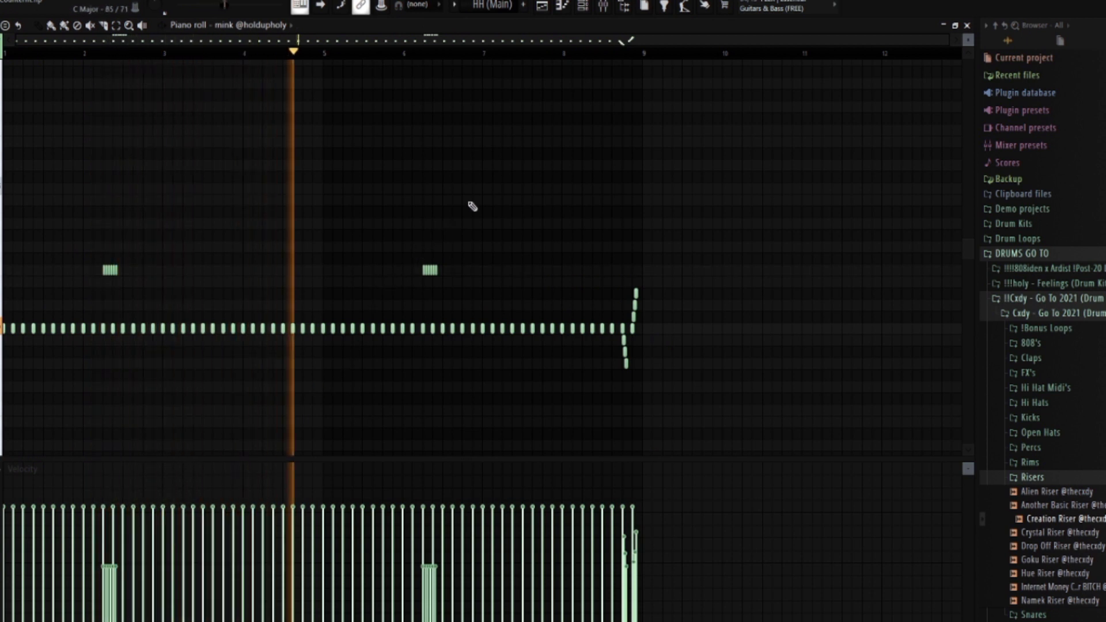
pyautogui.press('space')
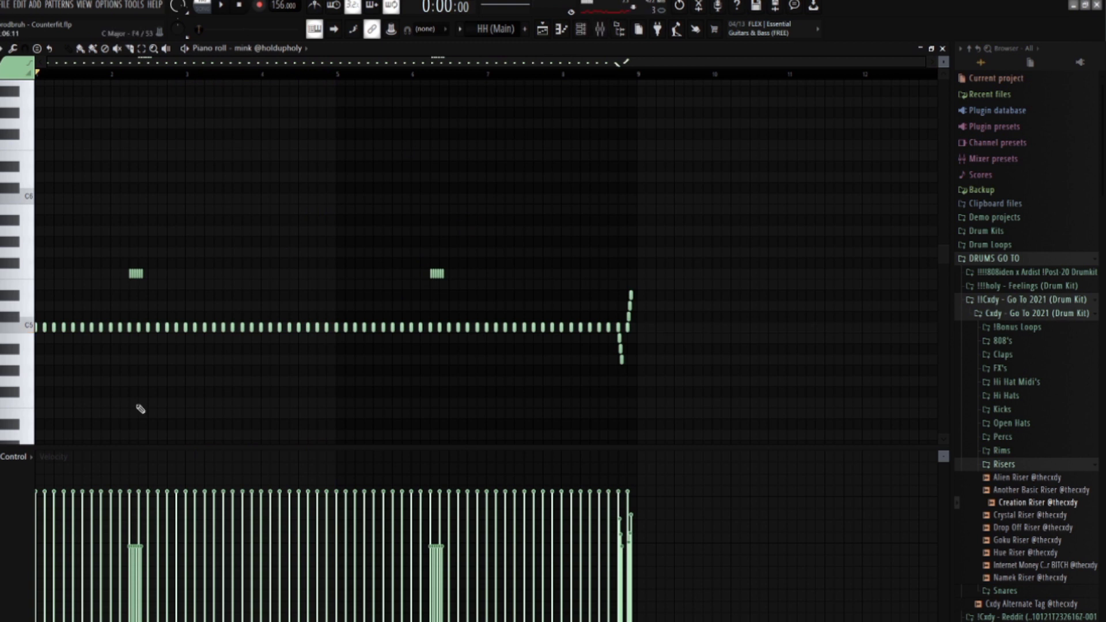
# - Select the HH (Main) mixer track and open its Fruity Reeverb 2 settings
pyautogui.click(600, 29)
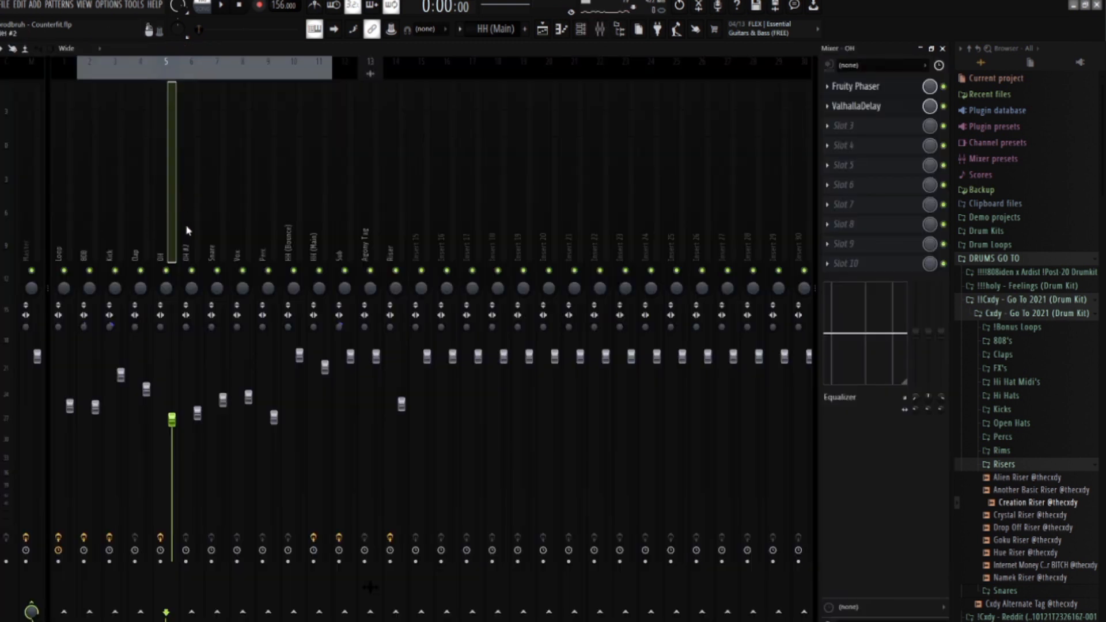
pyautogui.click(320, 219)
pyautogui.click(868, 87)
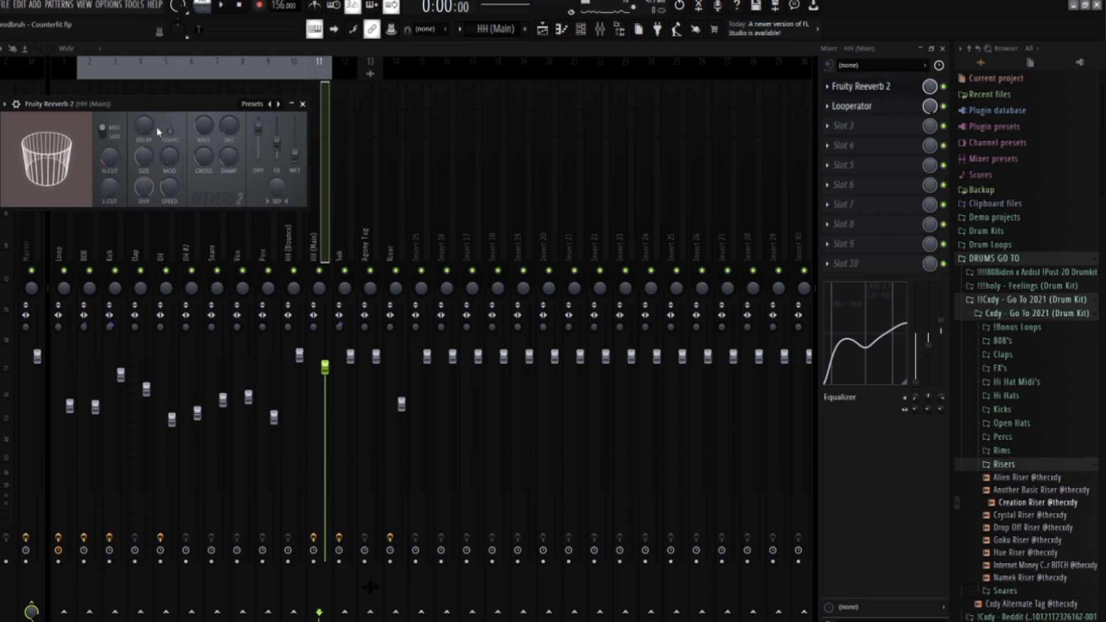
# - Return to the playlist and examine the automation clips at the start of the arrangement
pyautogui.press('F5')
pyautogui.scroll(-1, 599, 265)
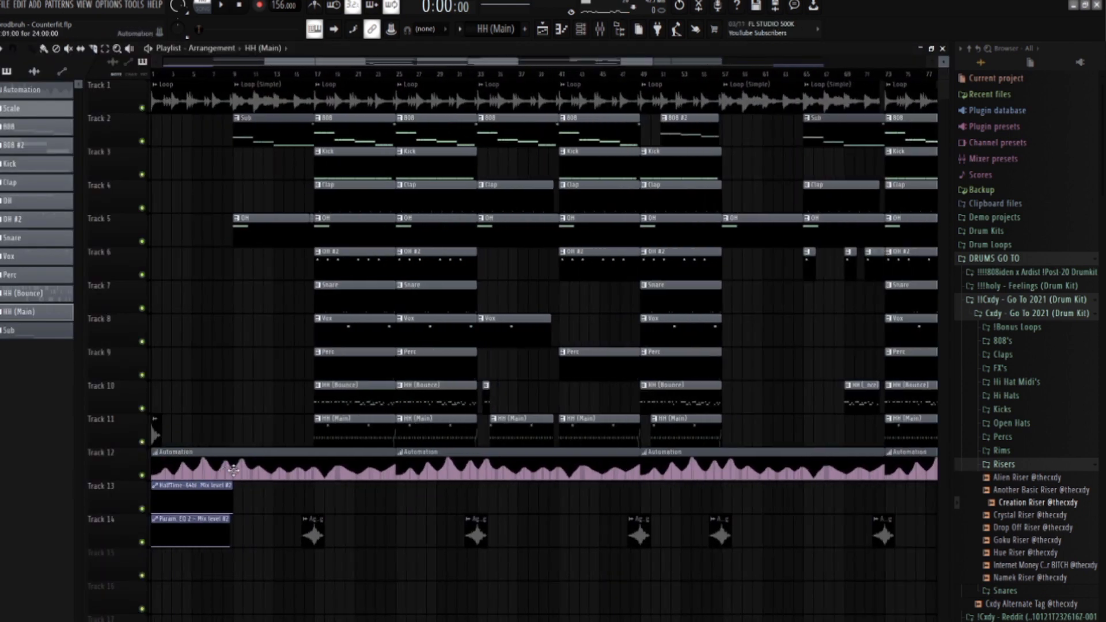
pyautogui.scroll(3, 233, 469)
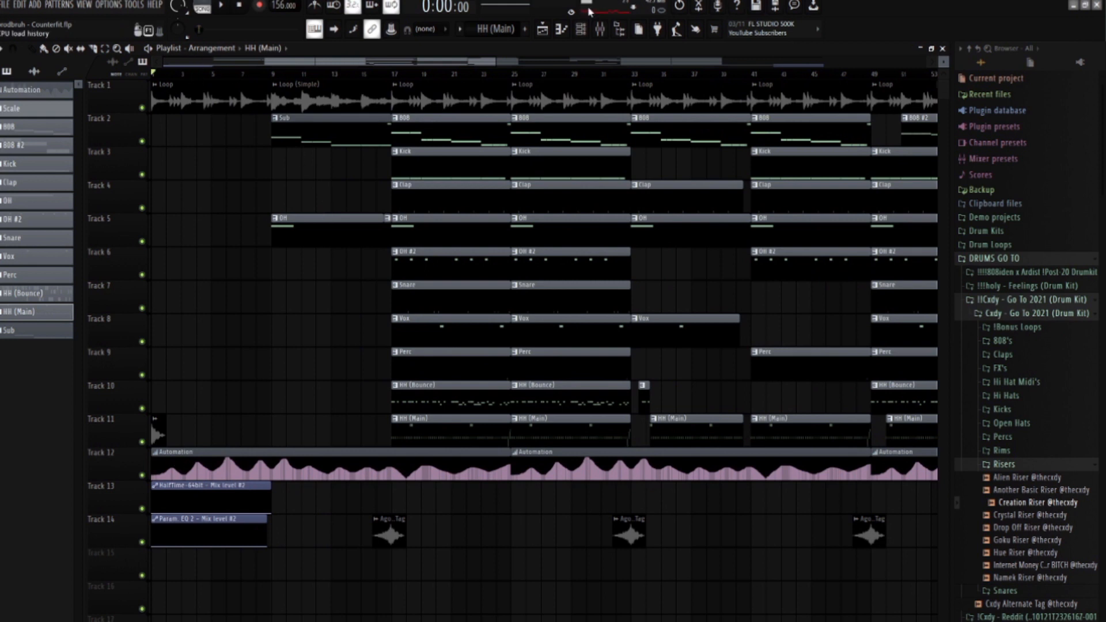
# - Open iZotope Vinyl_3 on the Loop mixer track and raise its Warp Depth slightly during playback
pyautogui.press('F9')
pyautogui.click(68, 226)
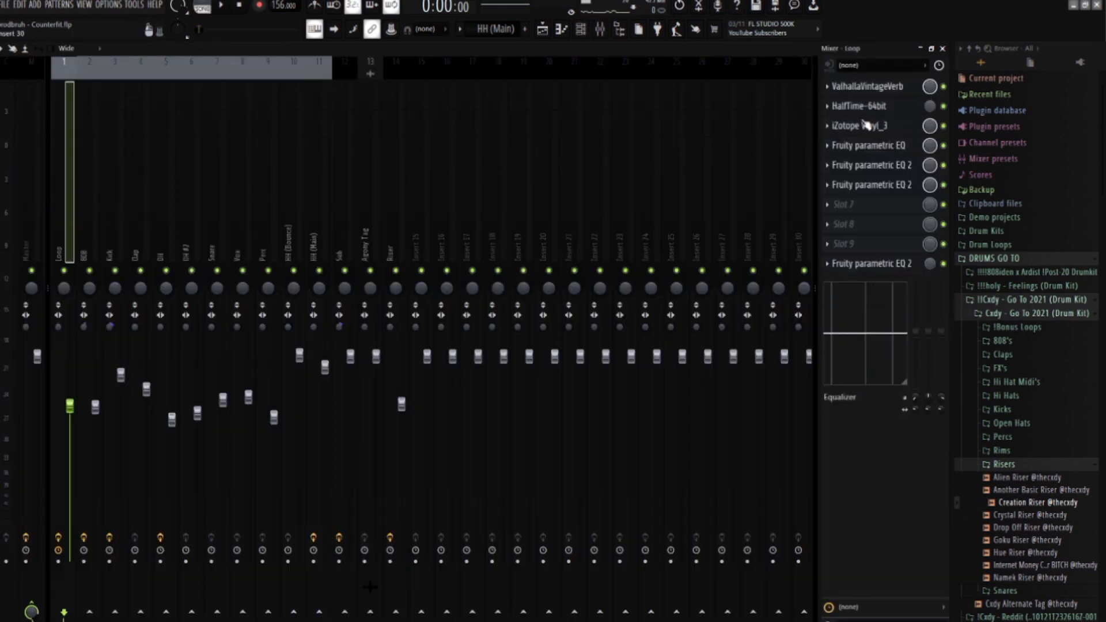
pyautogui.click(883, 126)
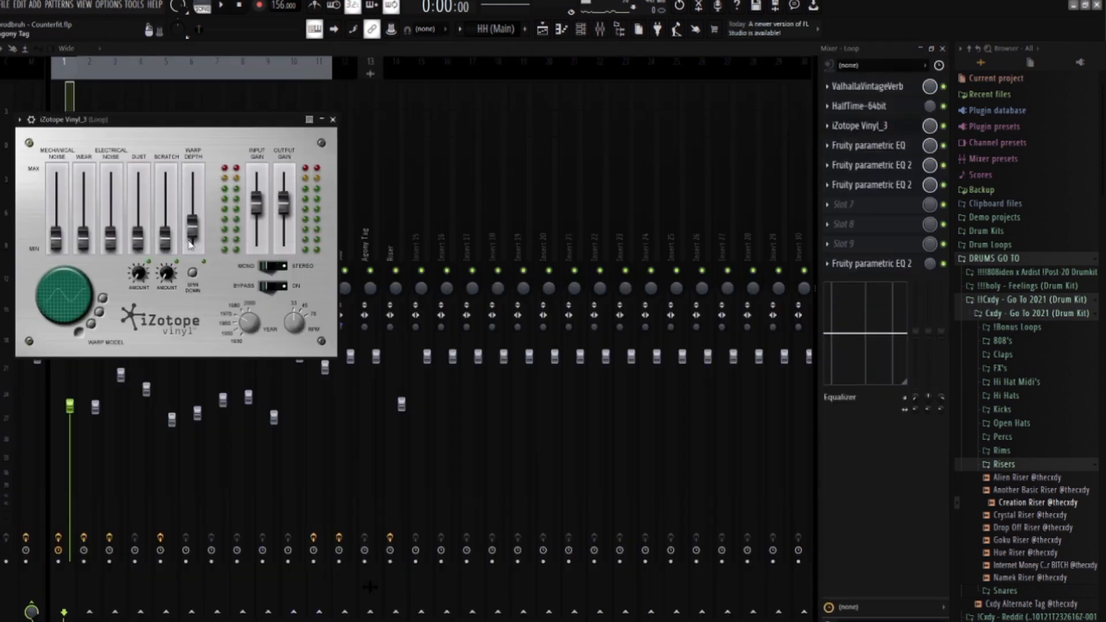
pyautogui.press('space')
pyautogui.moveTo(190, 244); pyautogui.dragTo(196, 221)
pyautogui.press('space')
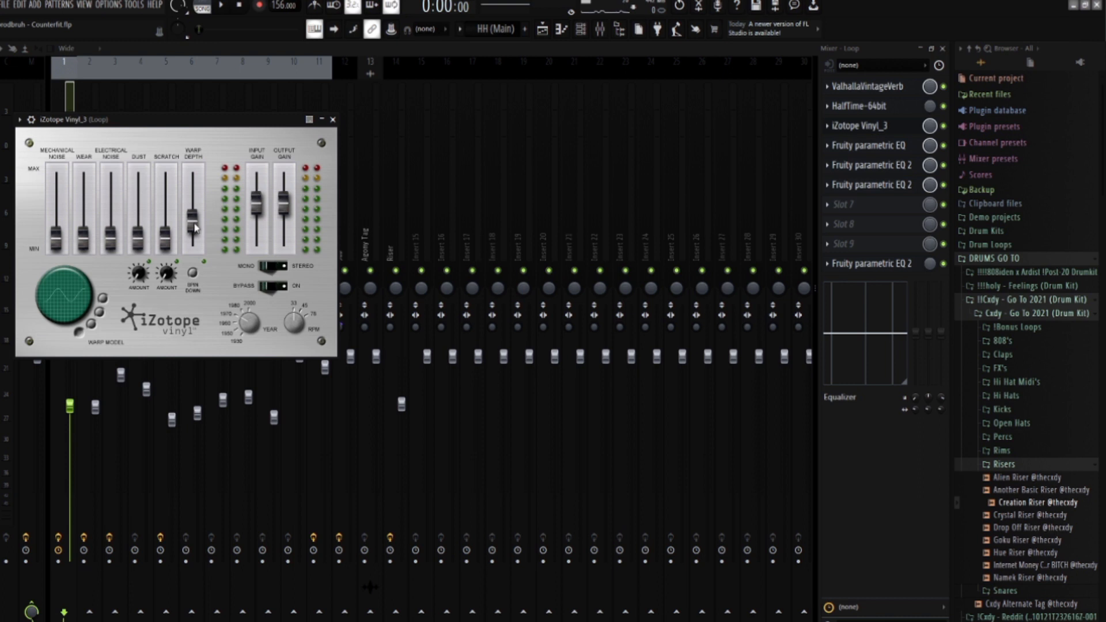
# - Close iZotope Vinyl_3 and review the HalfTime and last-slot Fruity parametric EQ 2 settings on the Loop mixer track
pyautogui.click(332, 119)
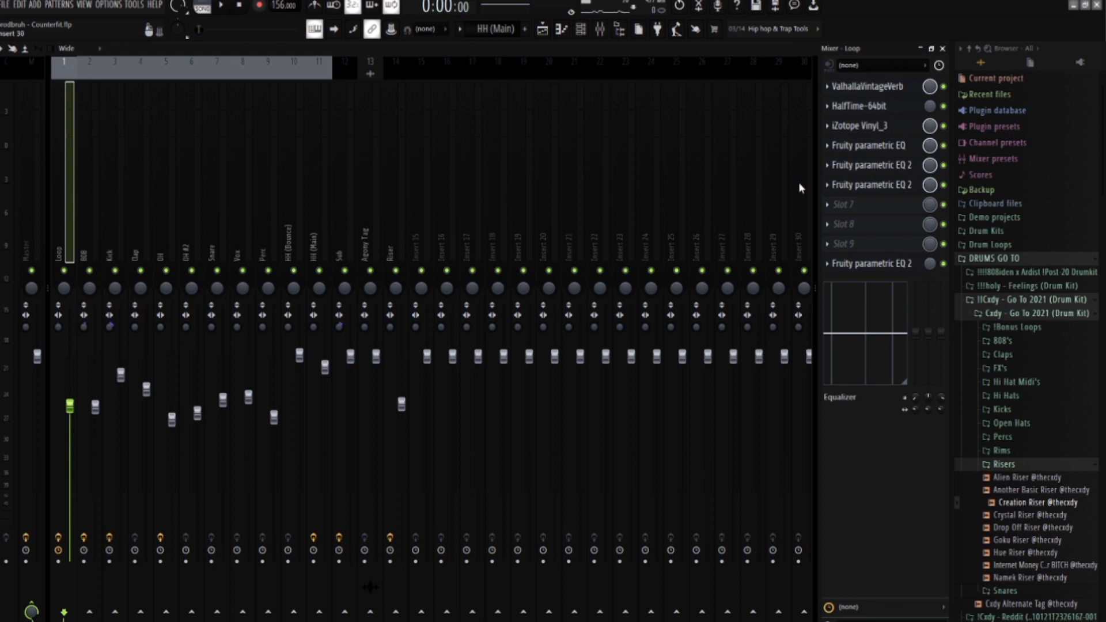
pyautogui.click(890, 109)
pyautogui.click(896, 109)
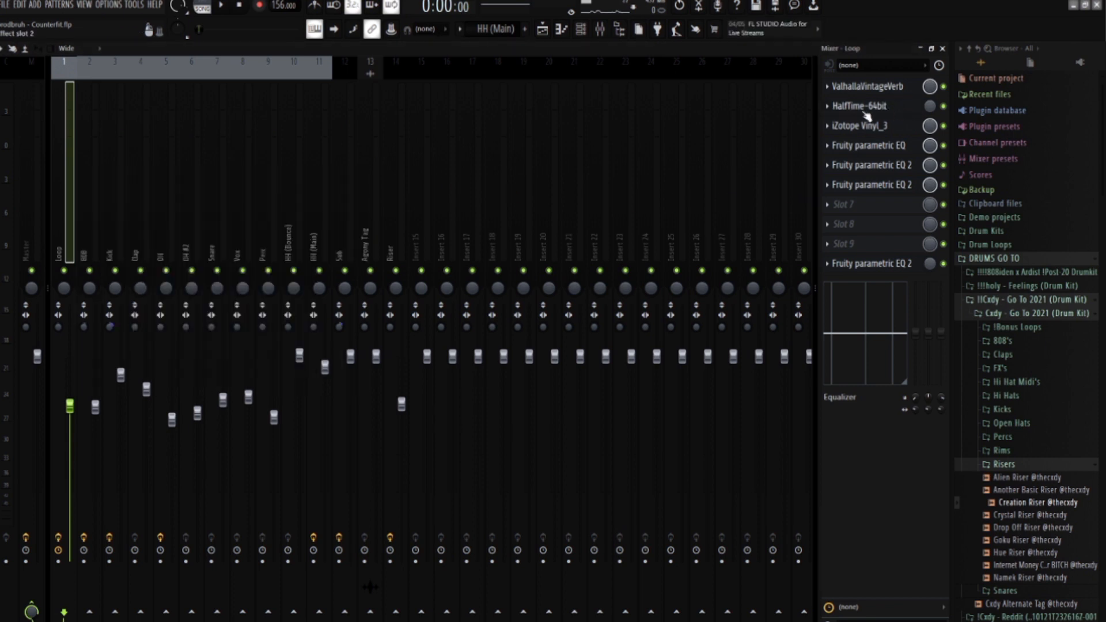
pyautogui.click(899, 265)
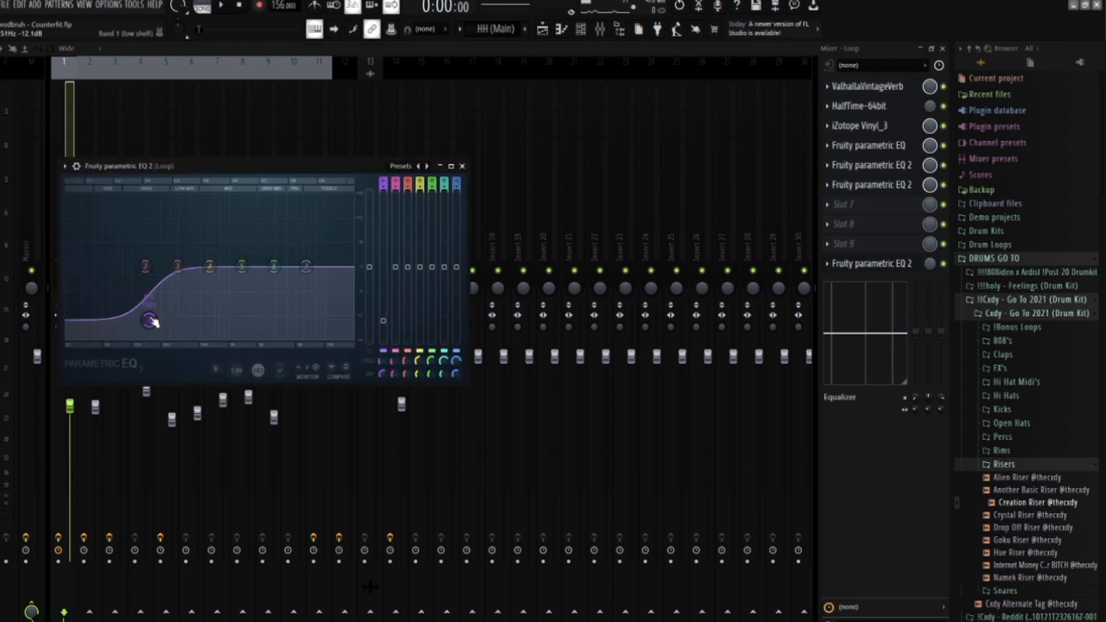
pyautogui.click(887, 264)
# - Review the ValhallaVintageVerb, iZotope Vinyl_3 and Fruity parametric EQ settings on the Loop mixer track
pyautogui.click(881, 97)
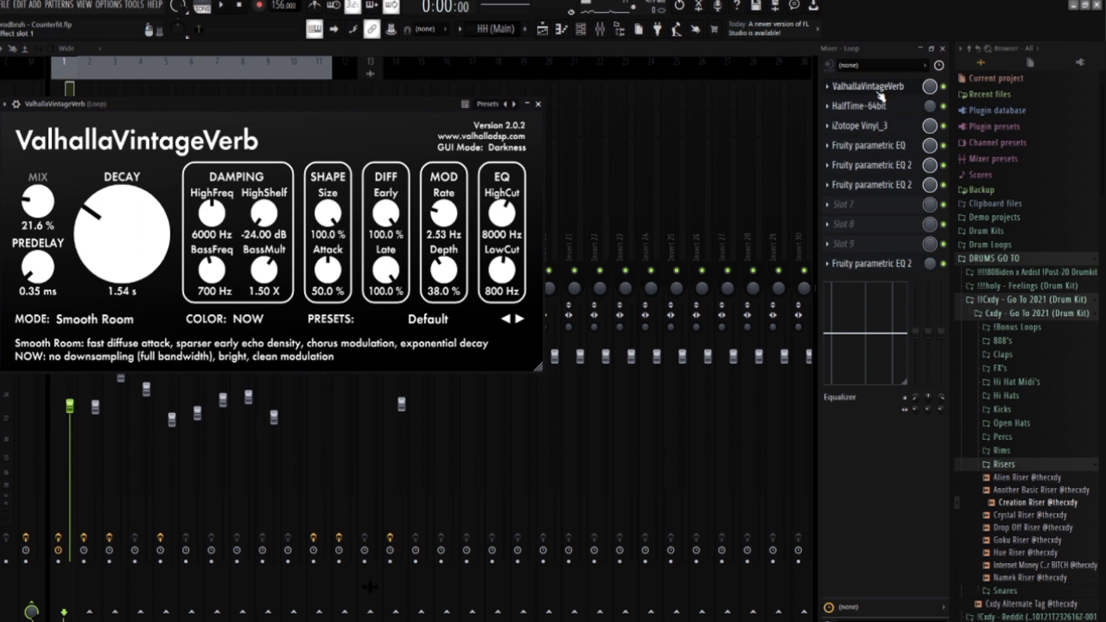
pyautogui.click(875, 93)
pyautogui.click(870, 127)
pyautogui.click(870, 127)
pyautogui.click(887, 151)
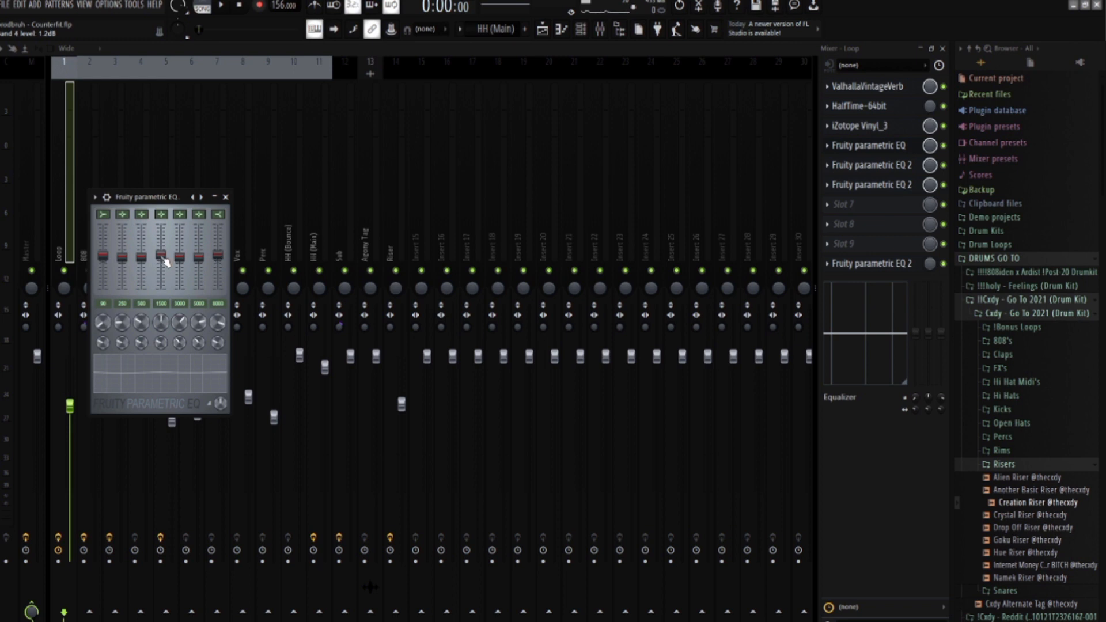
# - Boost the narrow cut bands in the Loop track's fifth-slot Fruity parametric EQ 2 during playback to audition resonances, resetting each band
pyautogui.click(900, 172)
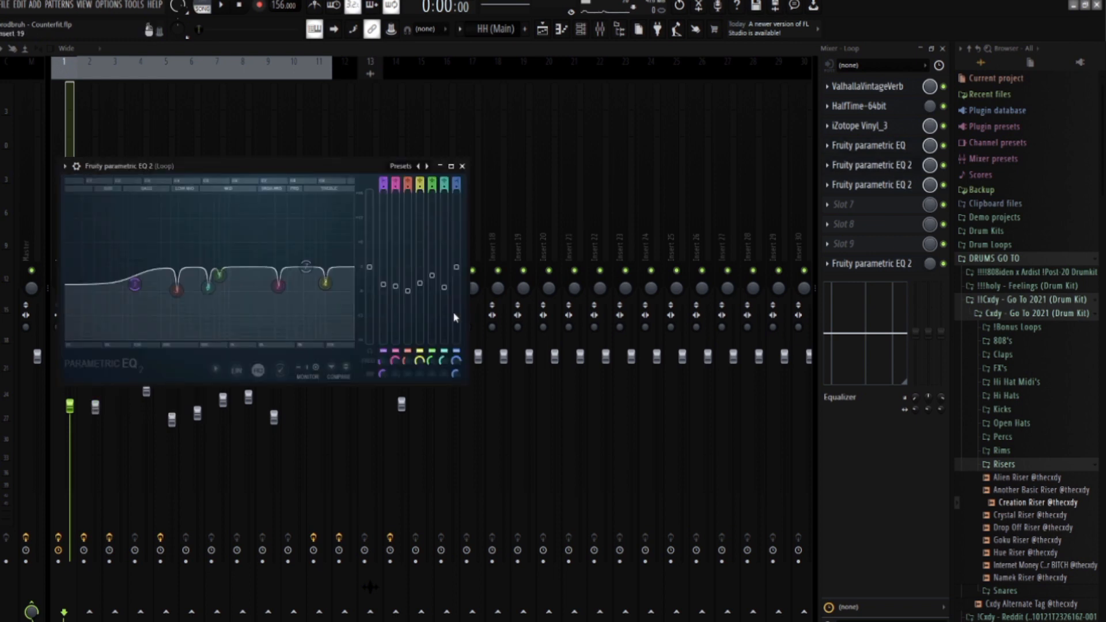
pyautogui.moveTo(178, 289); pyautogui.dragTo(176, 196)
pyautogui.press('space')
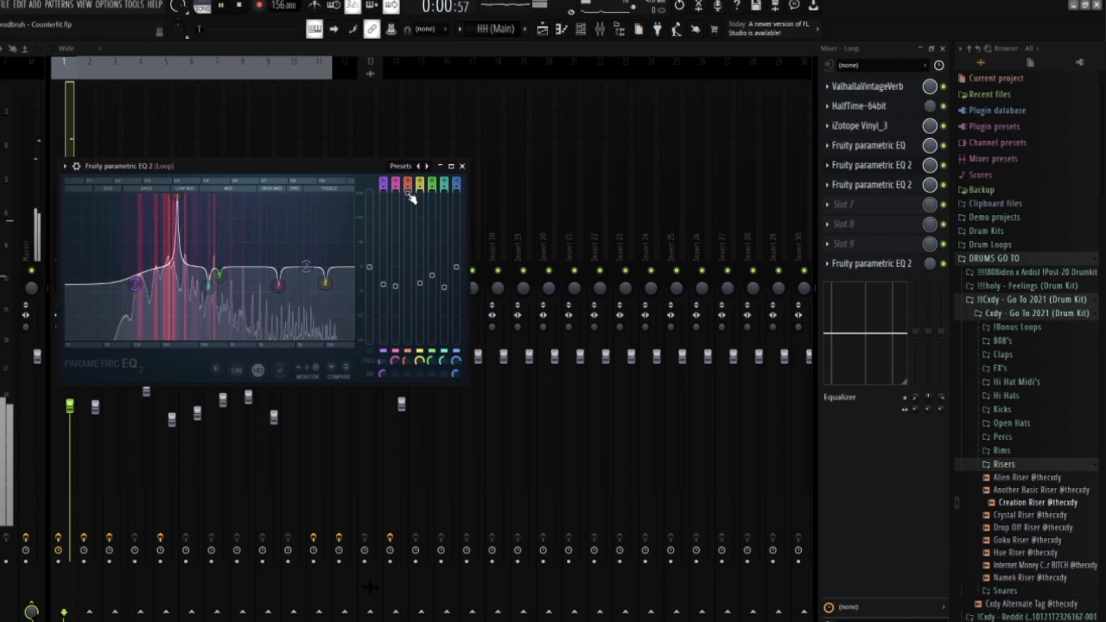
pyautogui.rightClick(445, 199)
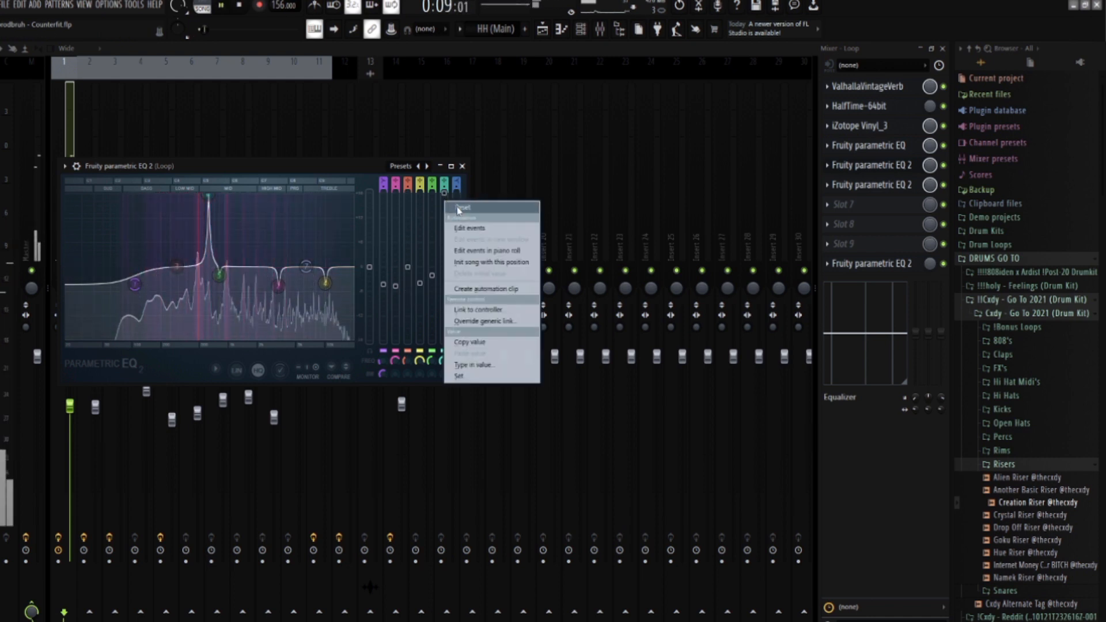
pyautogui.click(459, 209)
pyautogui.press('space')
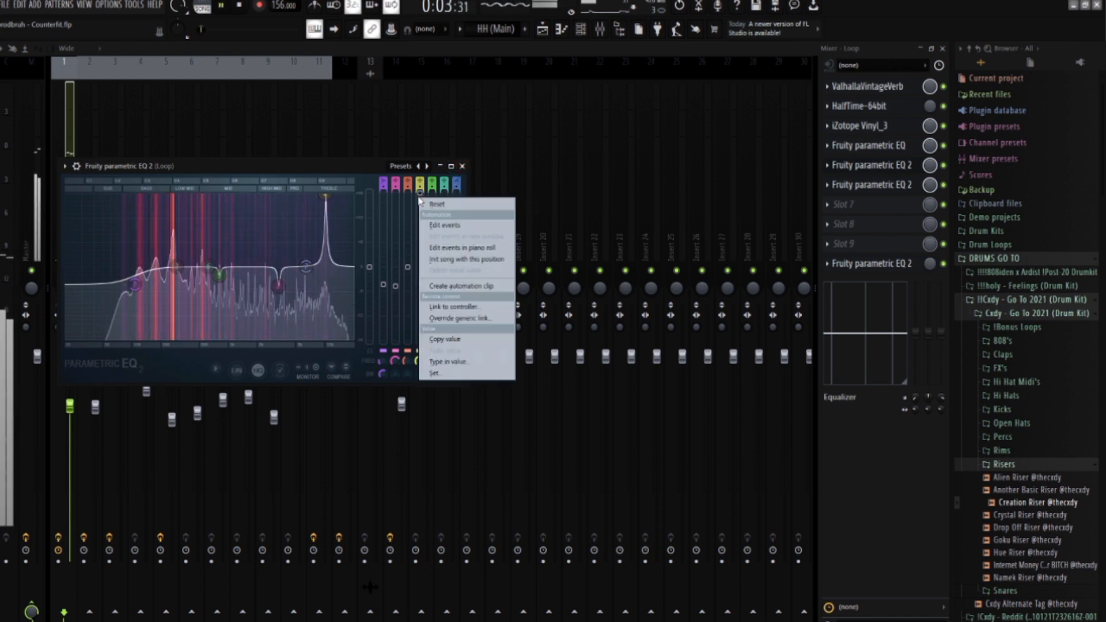
pyautogui.click(463, 167)
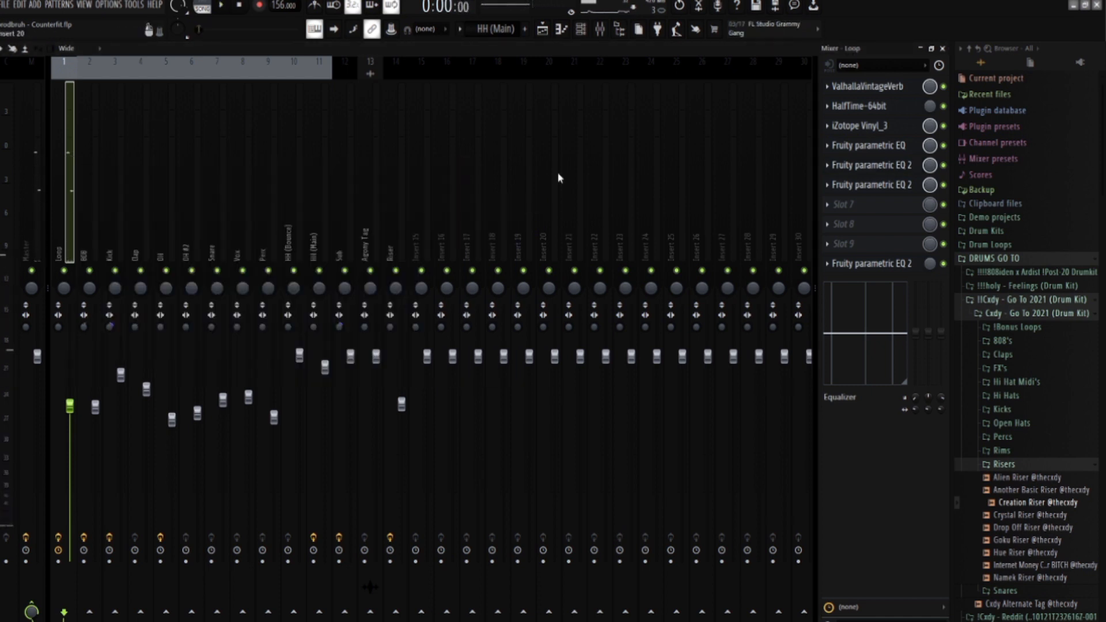
# - Examine the curve of the sixth-slot Fruity parametric EQ 2 on the Loop track and close it
pyautogui.click(893, 186)
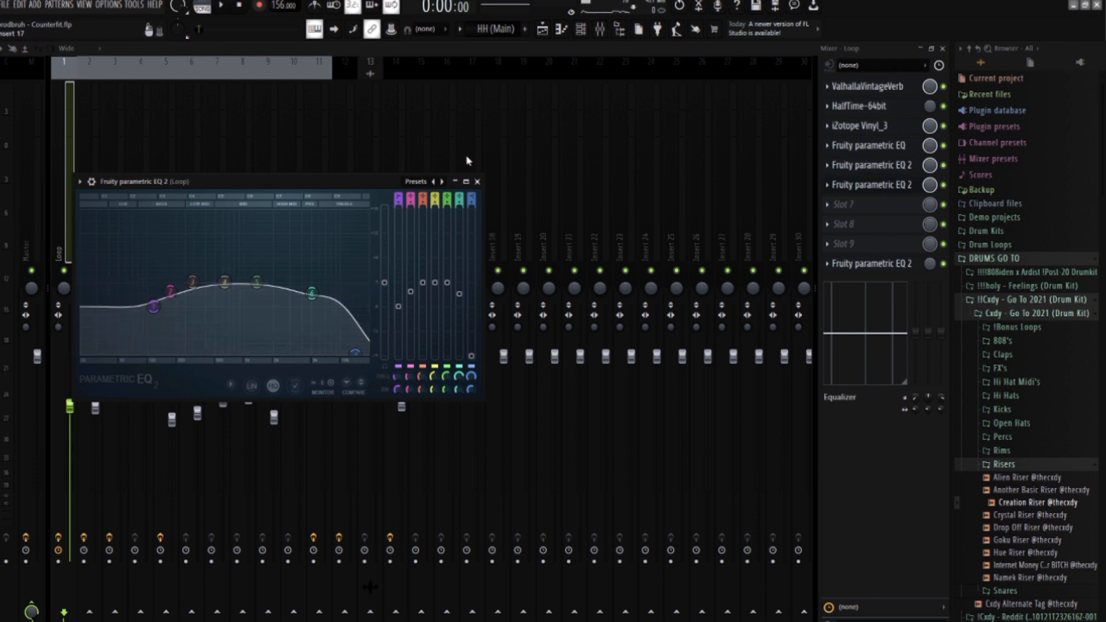
pyautogui.click(478, 182)
# - Return to the playlist and play the outro from bar 97, where the volume, EQ and HalfTime automation clips begin
pyautogui.press('F5')
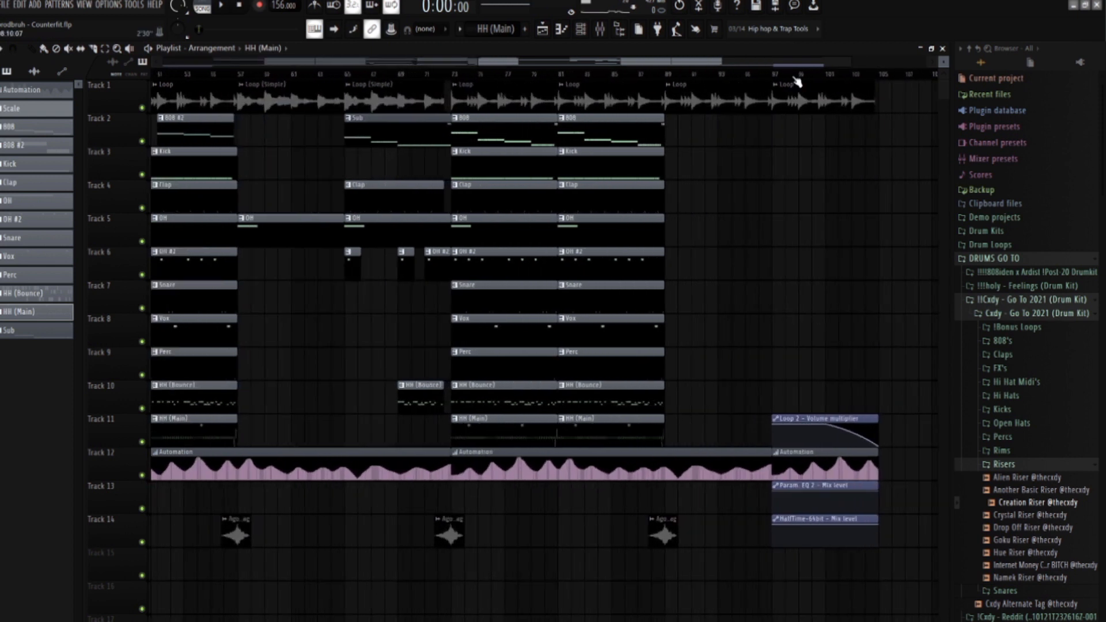
pyautogui.click(773, 75)
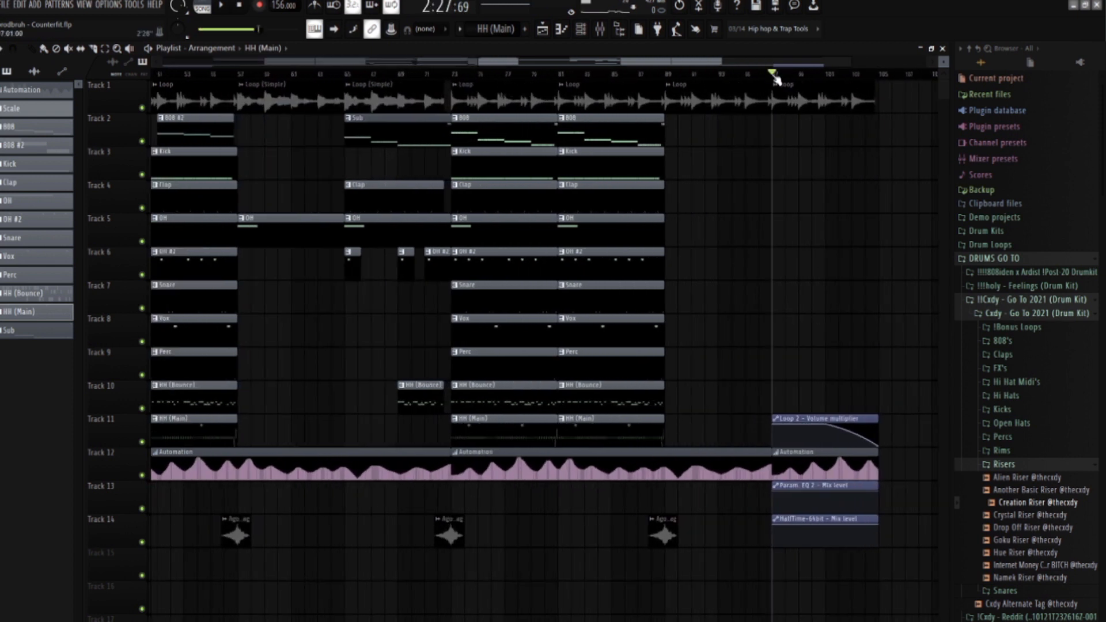
pyautogui.press('space')
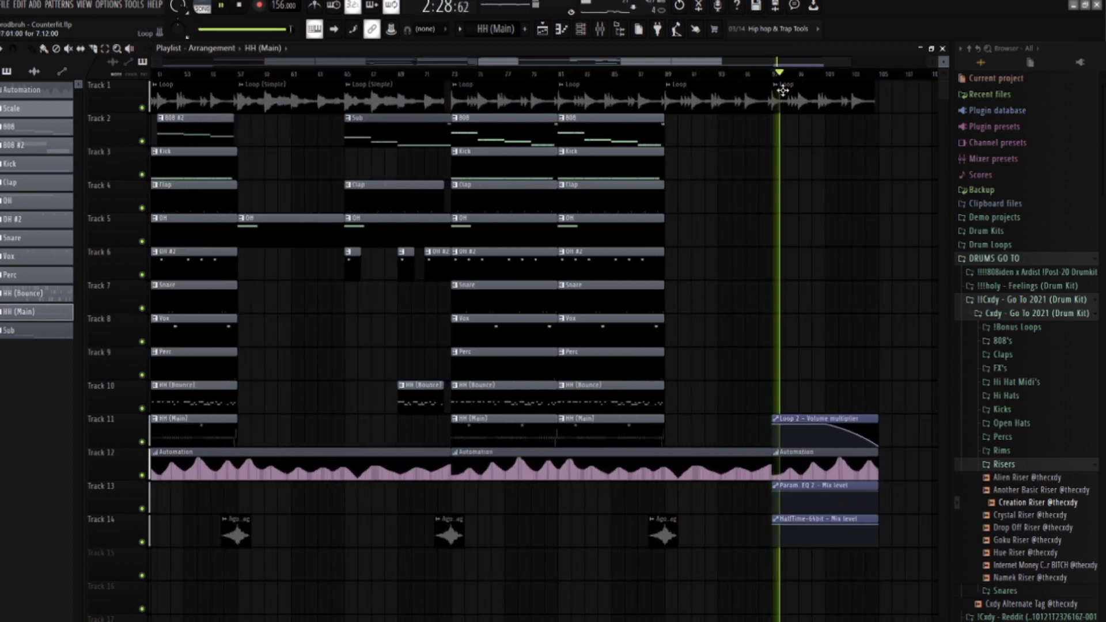
pyautogui.scroll(-4, 838, 188)
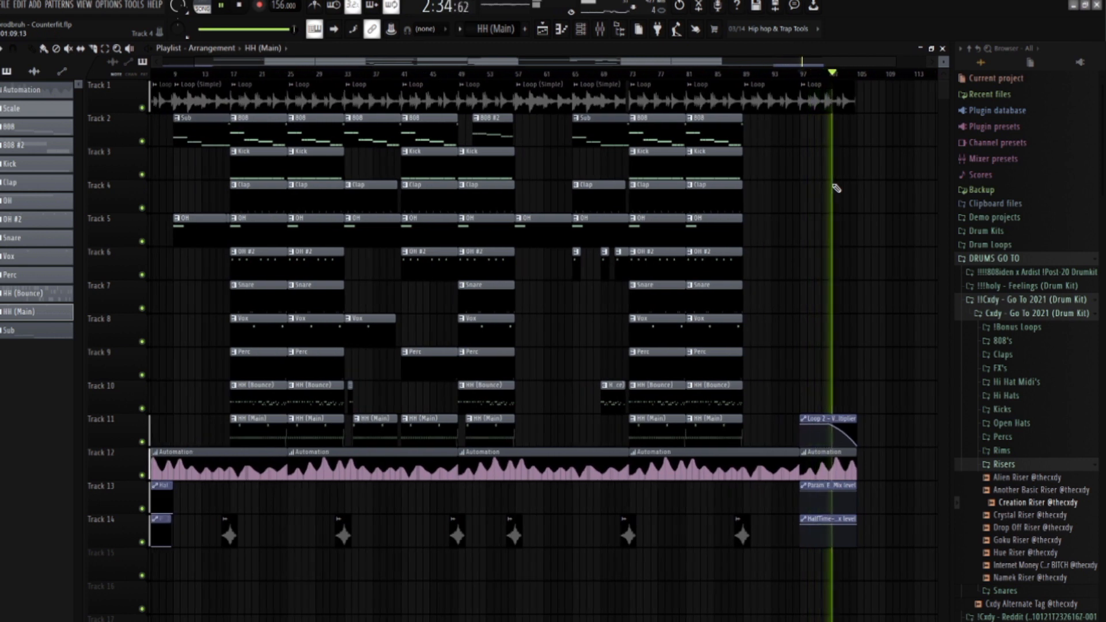
pyautogui.press('space')
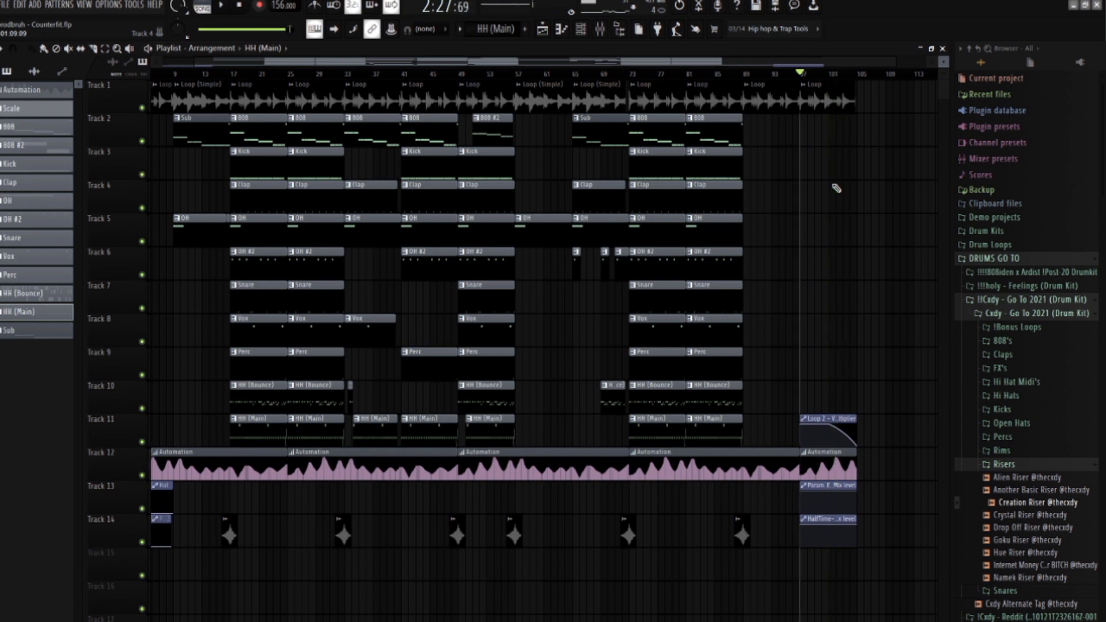
# - Move the playback position to the start of the first Sub pattern in the playlist
pyautogui.click(206, 74)
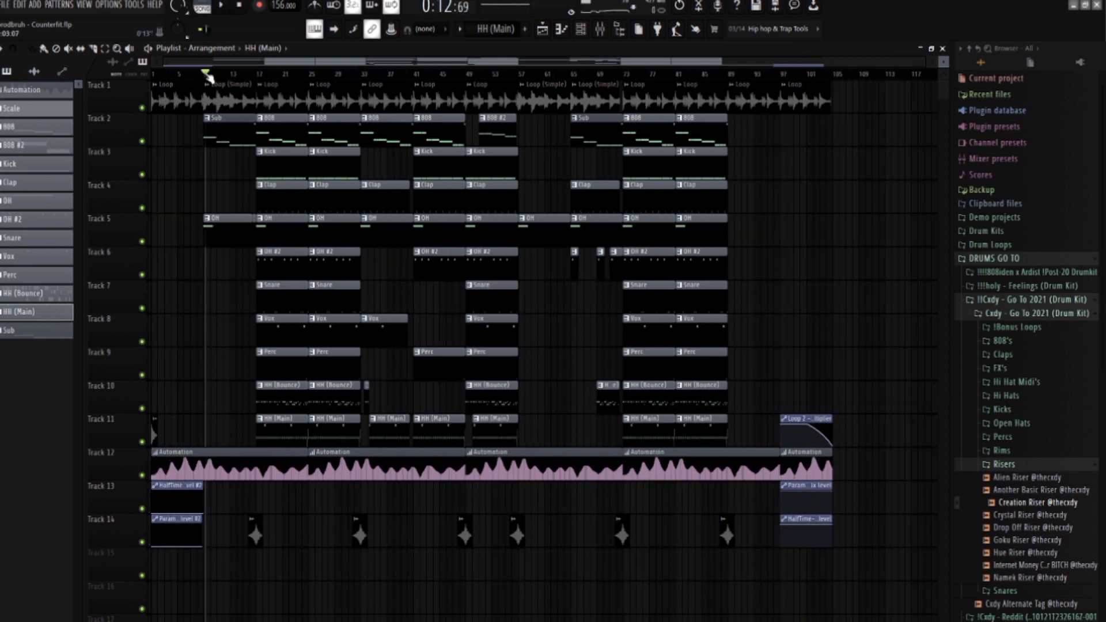